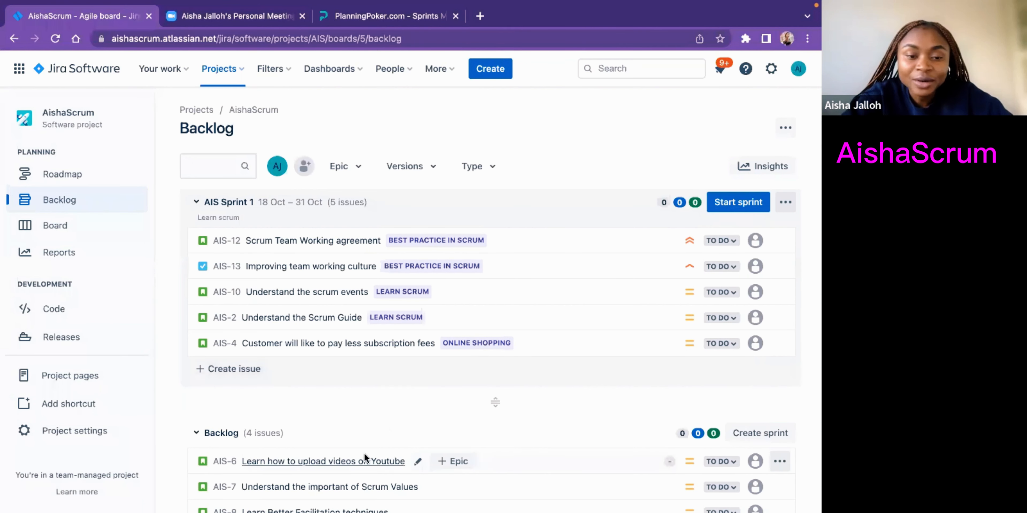
Step: Review the issues in AIS Sprint 1 and the backlog, and check the actions available for the sprint
scroll(364, 453, "down", 3)
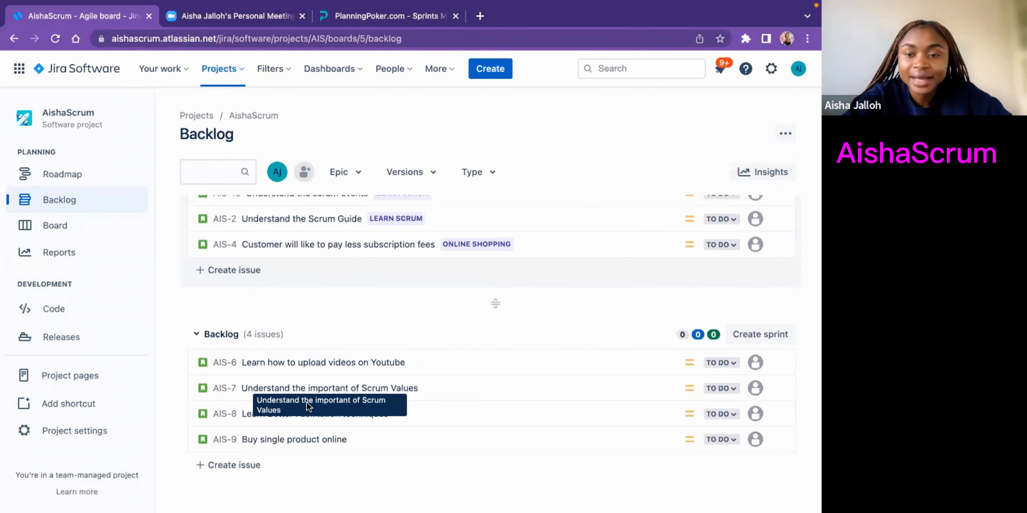
scroll(423, 186, "up", 3)
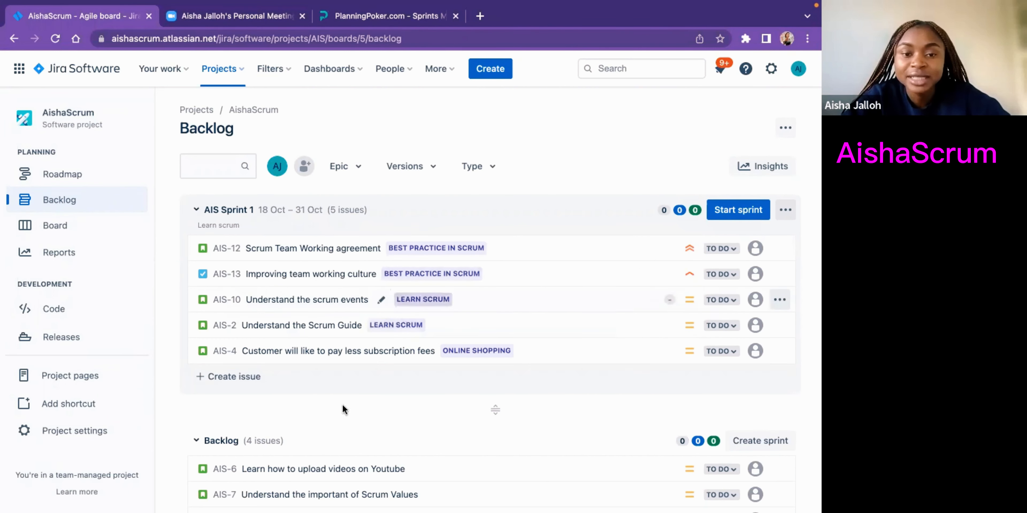
scroll(376, 342, "down", 2)
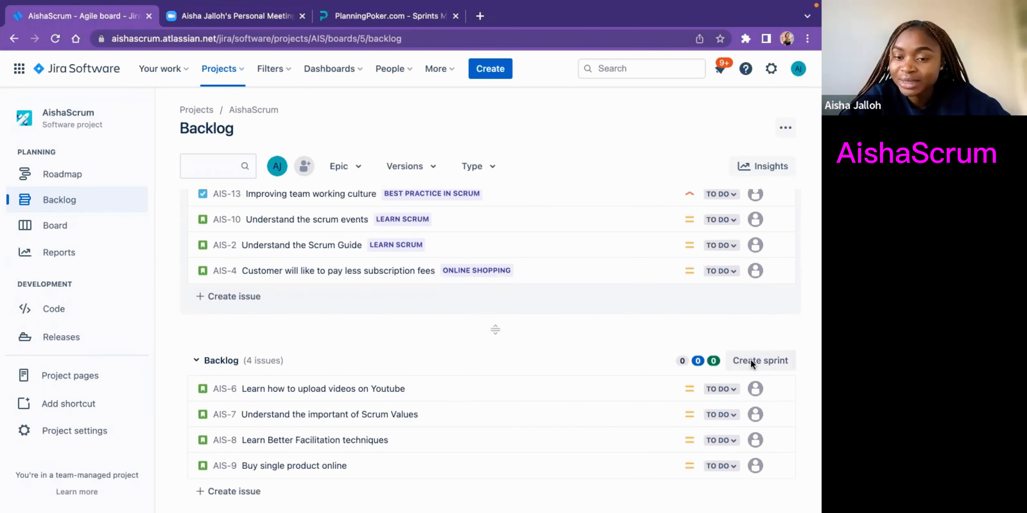
scroll(650, 326, "up", 2)
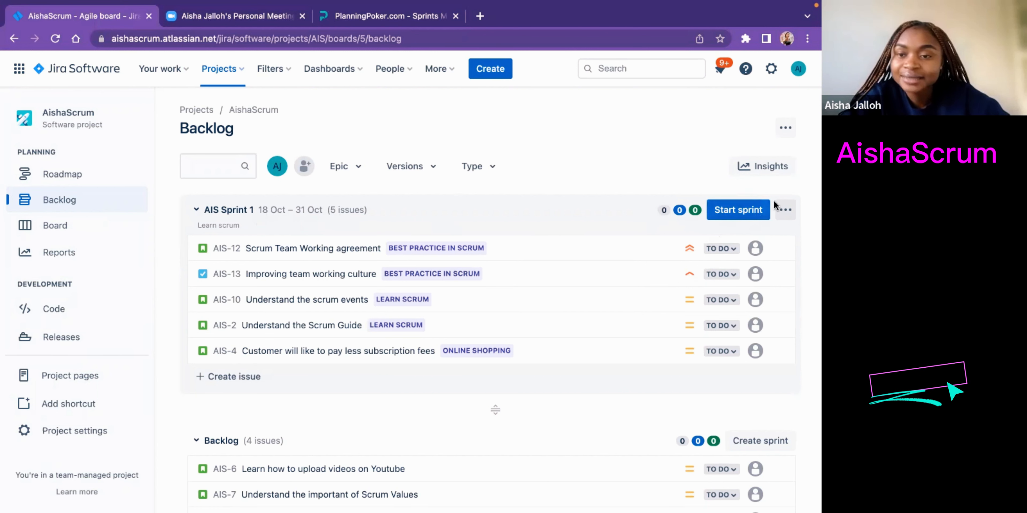
left_click(783, 209)
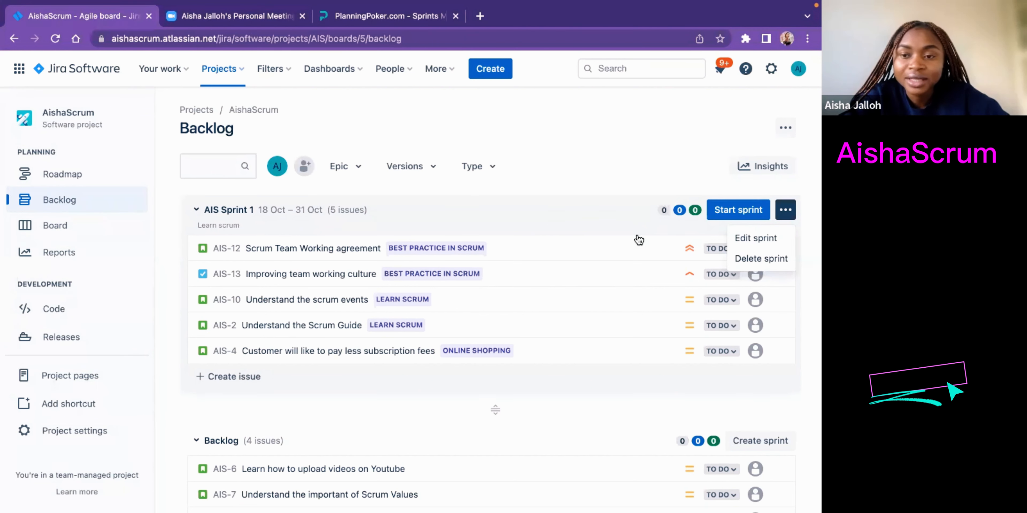
left_click(576, 218)
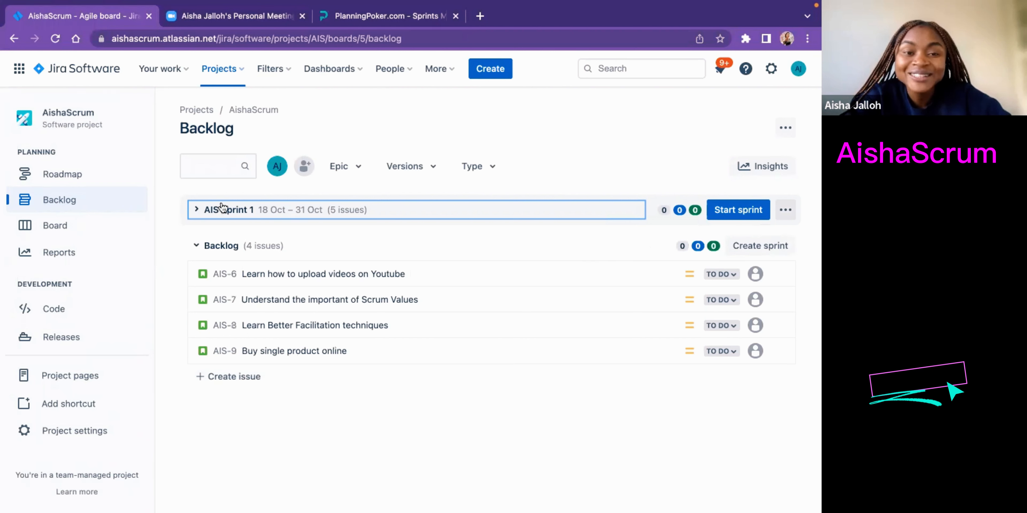
Step: Collapse and re-expand the AIS Sprint 1 and Backlog sections to compare their issue lists
left_click(197, 210)
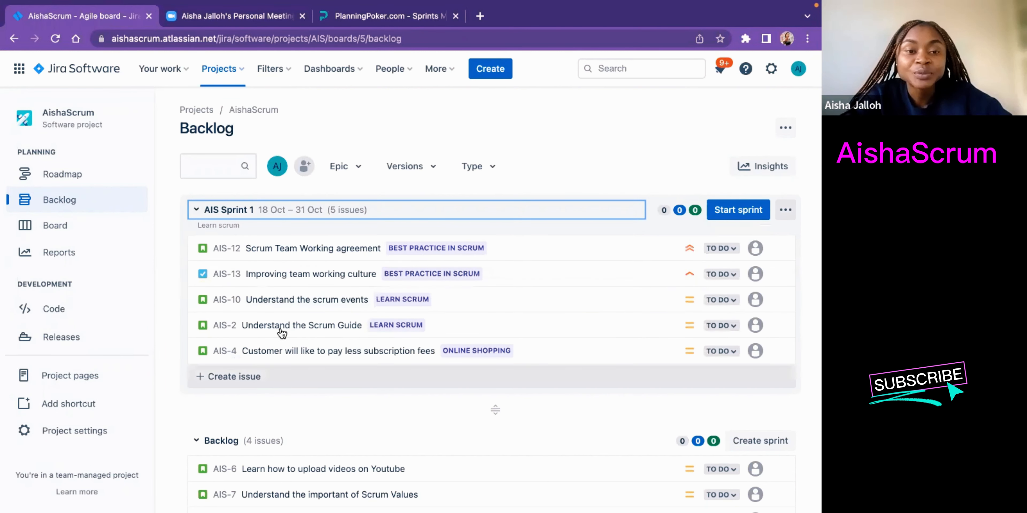
left_click(197, 211)
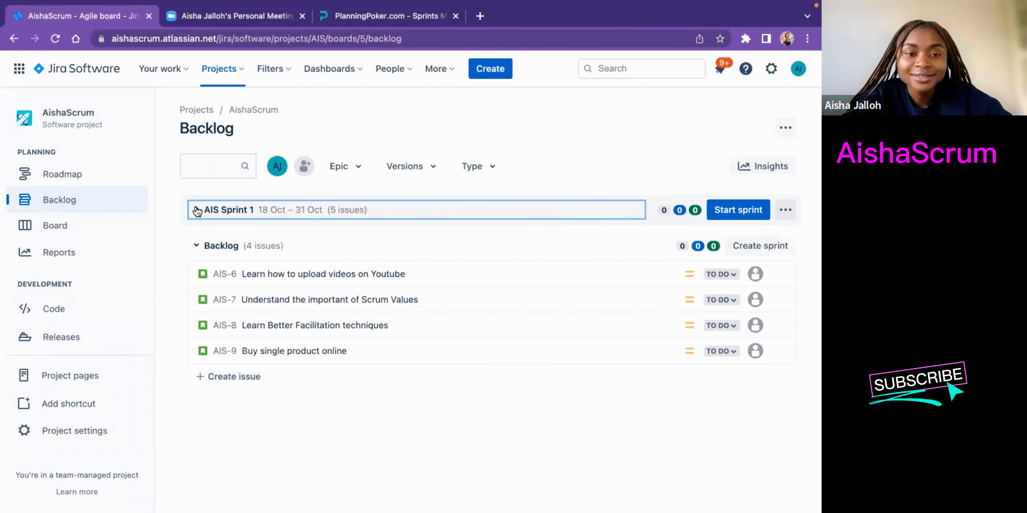
left_click(197, 210)
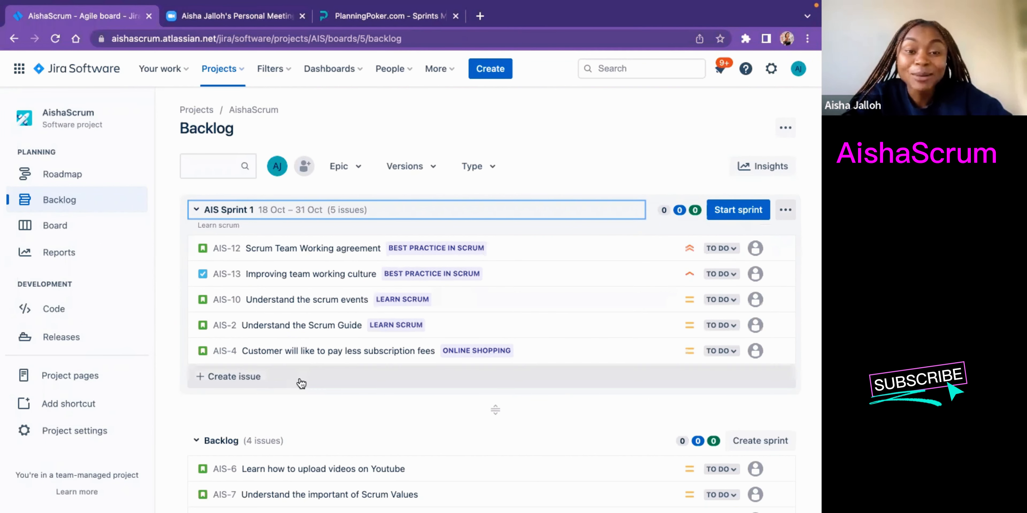
scroll(301, 384, "down", 3)
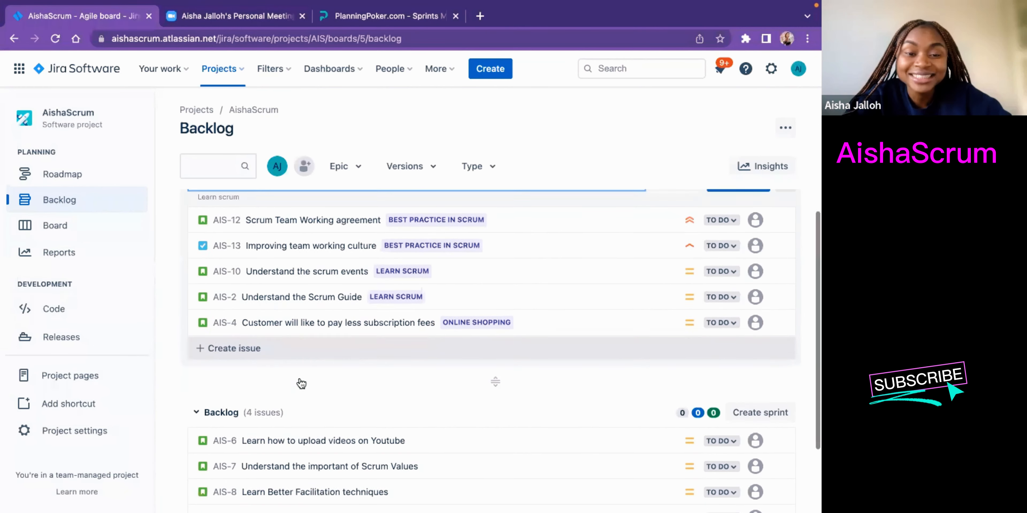
scroll(301, 384, "up", 3)
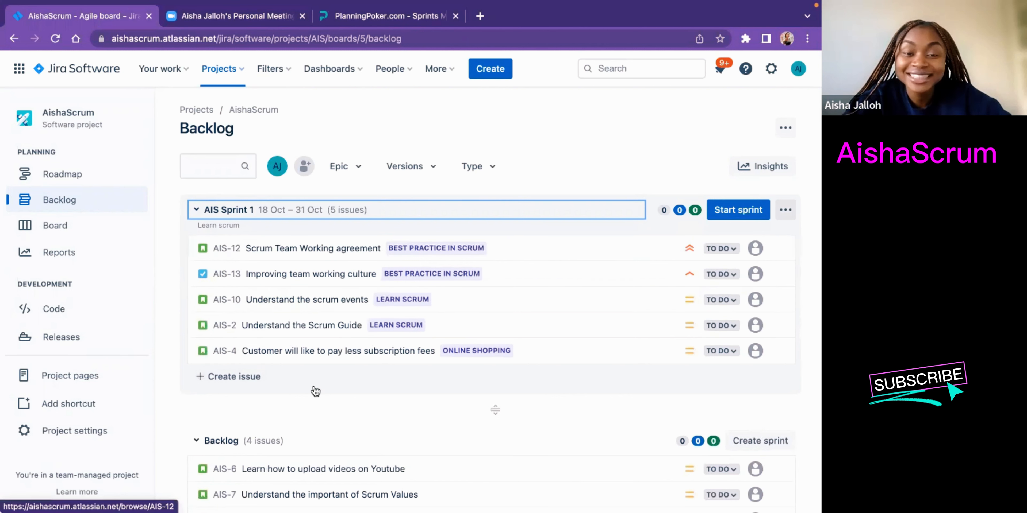
scroll(330, 392, "down", 3)
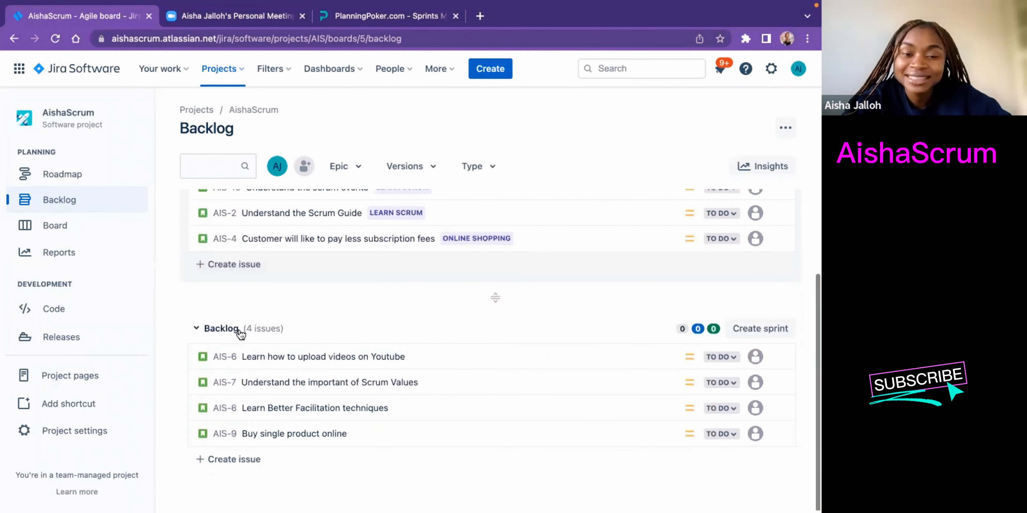
left_click(203, 329)
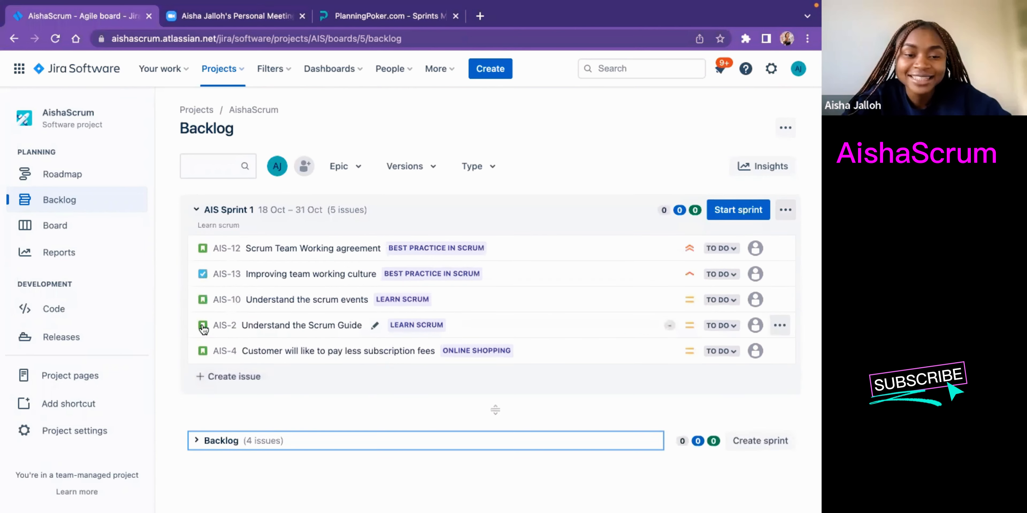
left_click(196, 443)
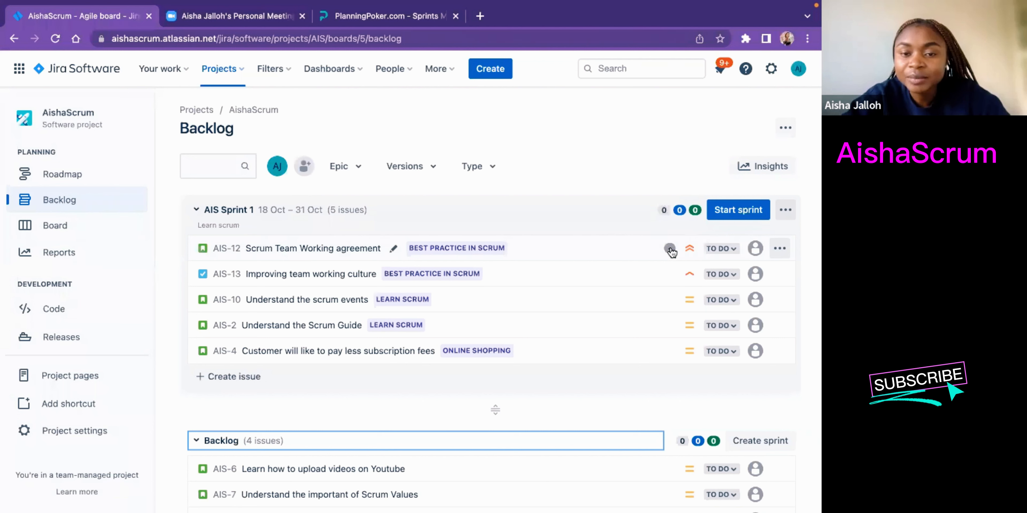
Step: Set the story point estimate of AIS-12, Scrum Team Working agreement, to 3 directly in the sprint list
left_click(670, 249)
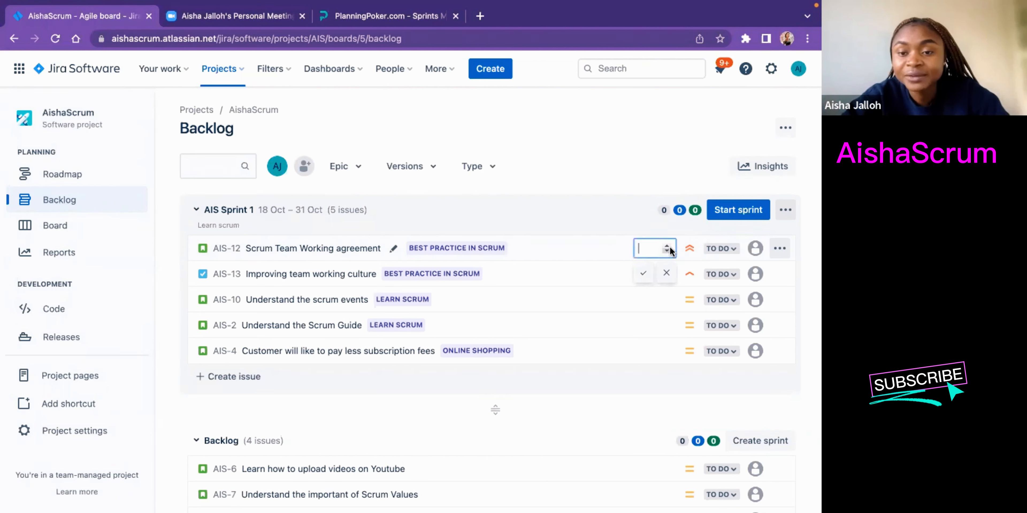
type("3")
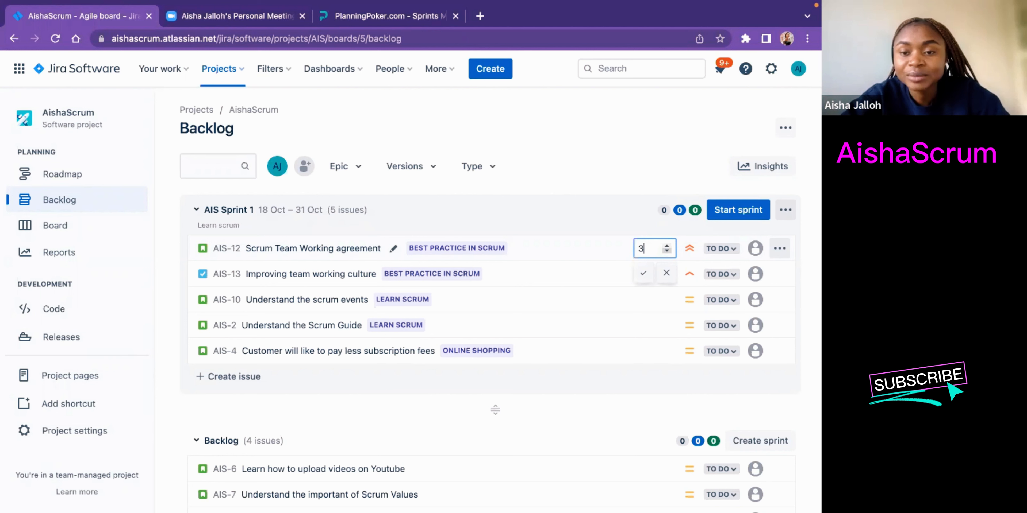
left_click(645, 276)
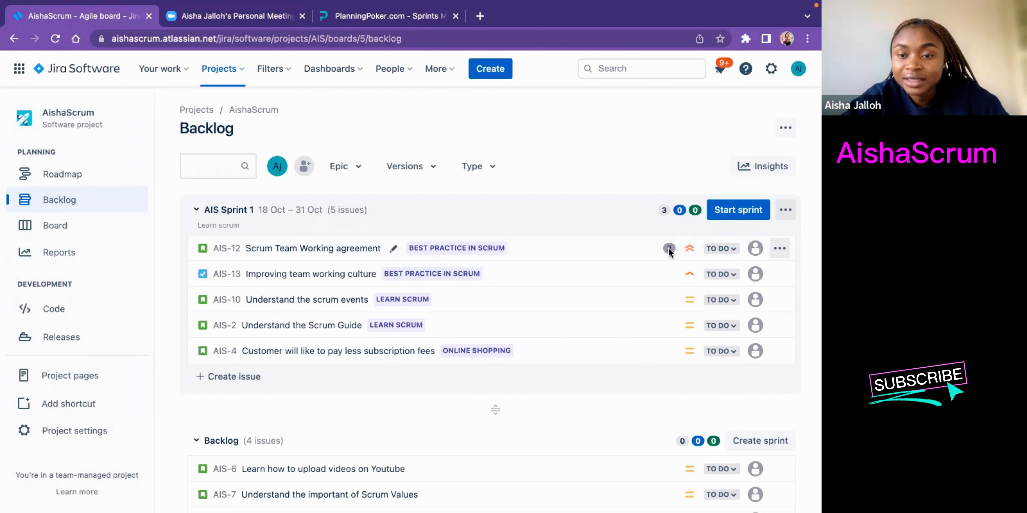
Step: Clear the story point estimate of AIS-12 in the sprint list
left_click(668, 248)
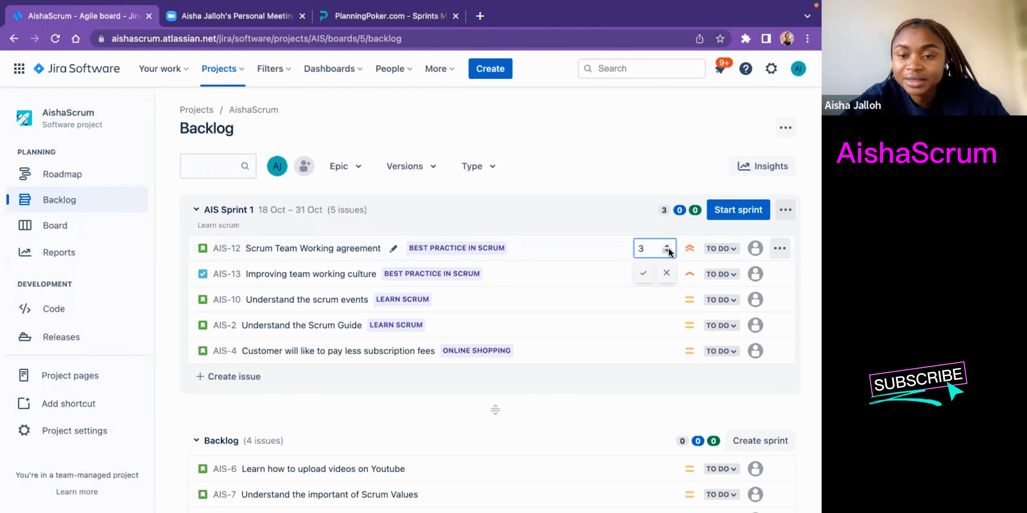
key("BackSpace")
left_click(643, 274)
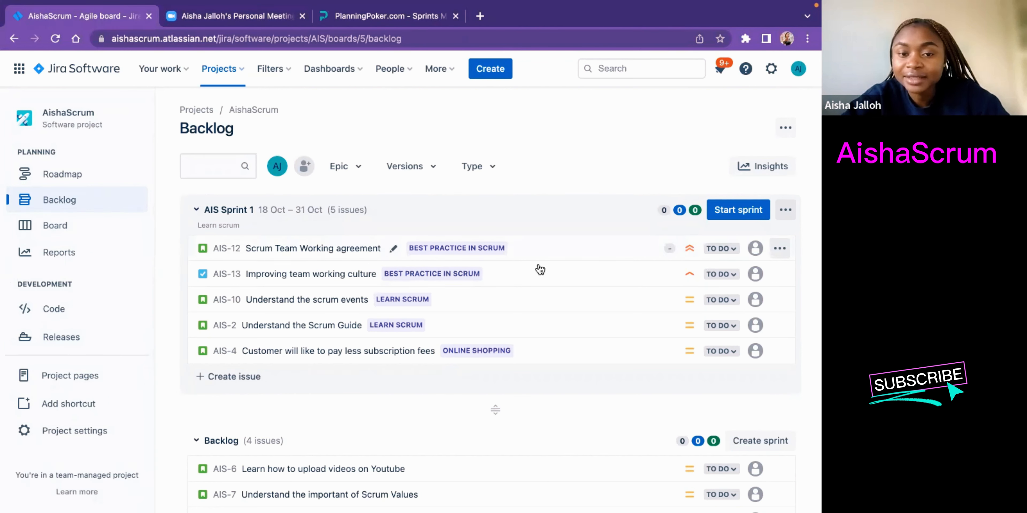
Step: Open the Scrum Team Working agreement issue (AIS-12) and review its description, acceptance criteria, due date and priority
left_click(536, 251)
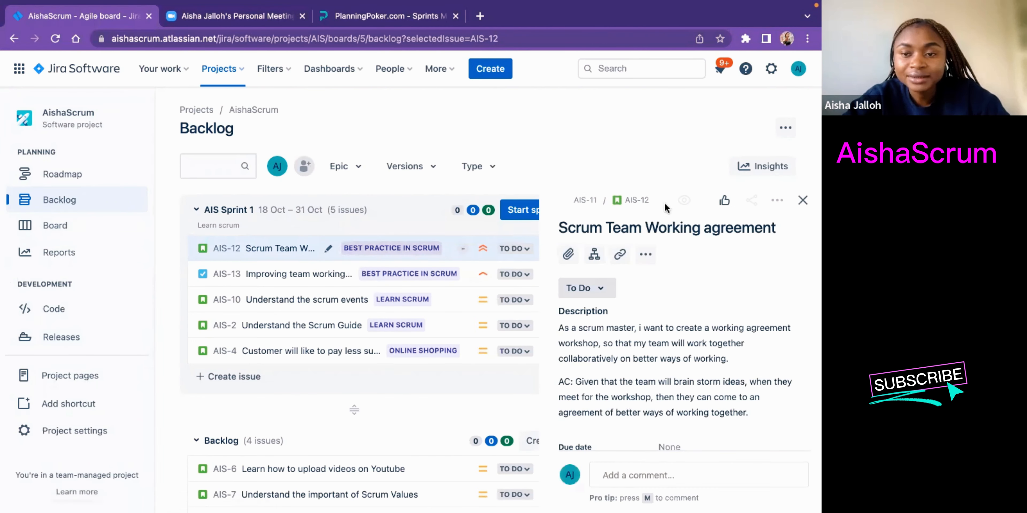
left_click(802, 200)
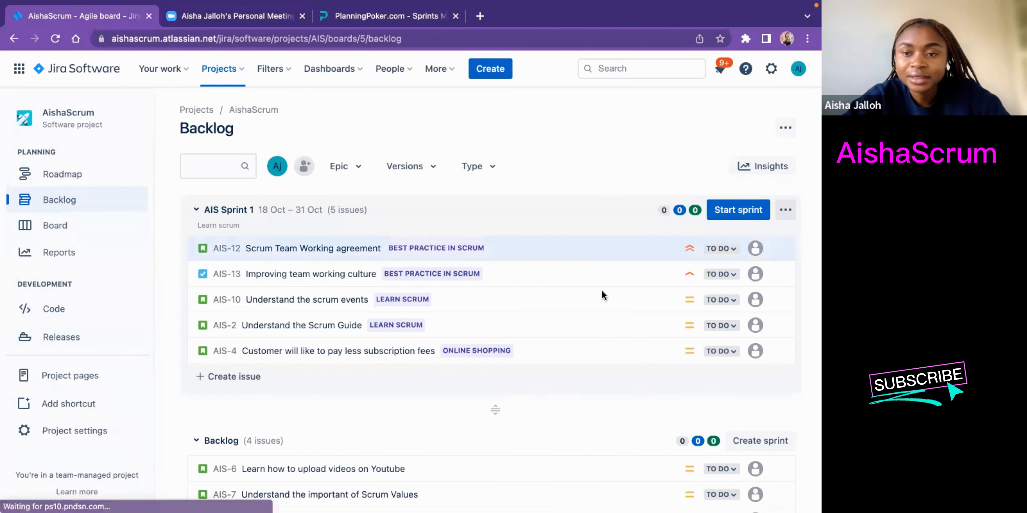
left_click(542, 252)
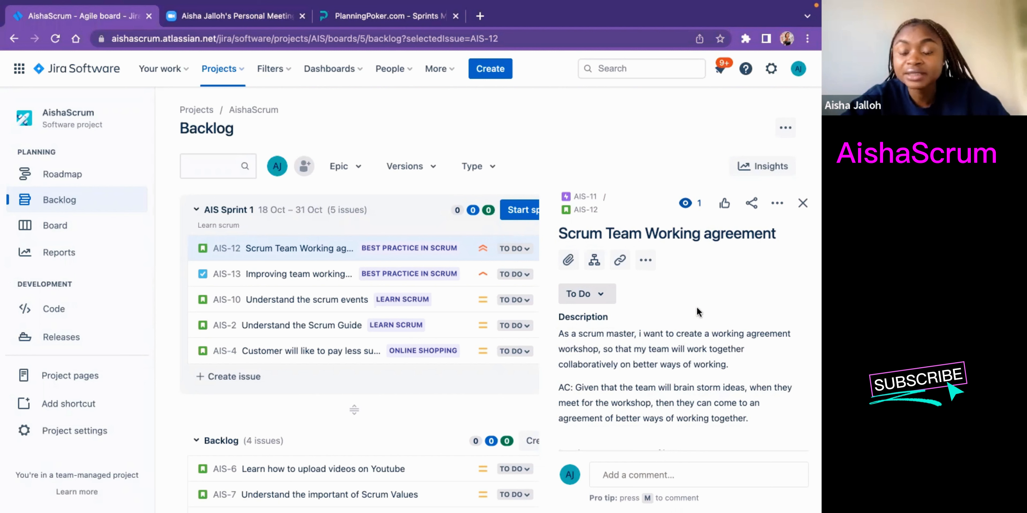
scroll(708, 333, "down", 1)
scroll(708, 334, "down", 2)
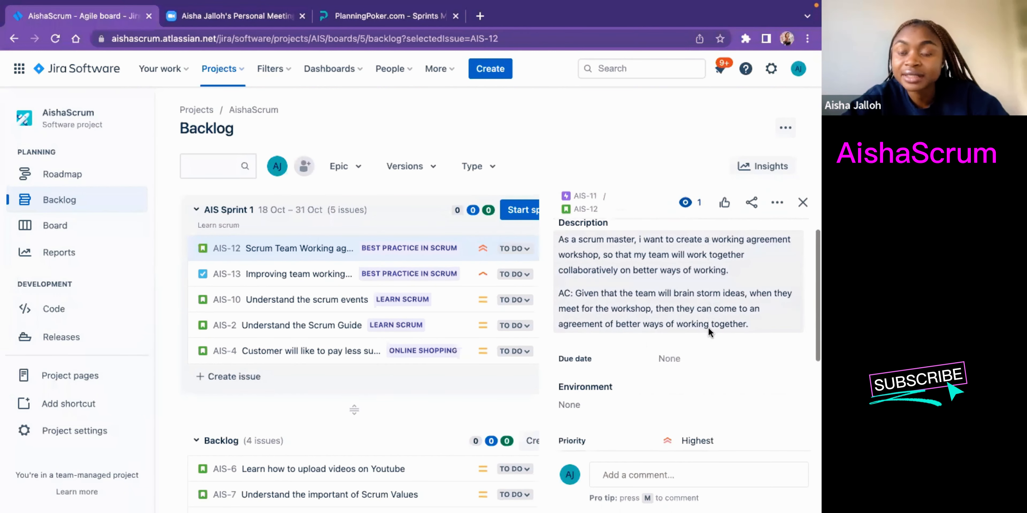
scroll(709, 311, "up", 3)
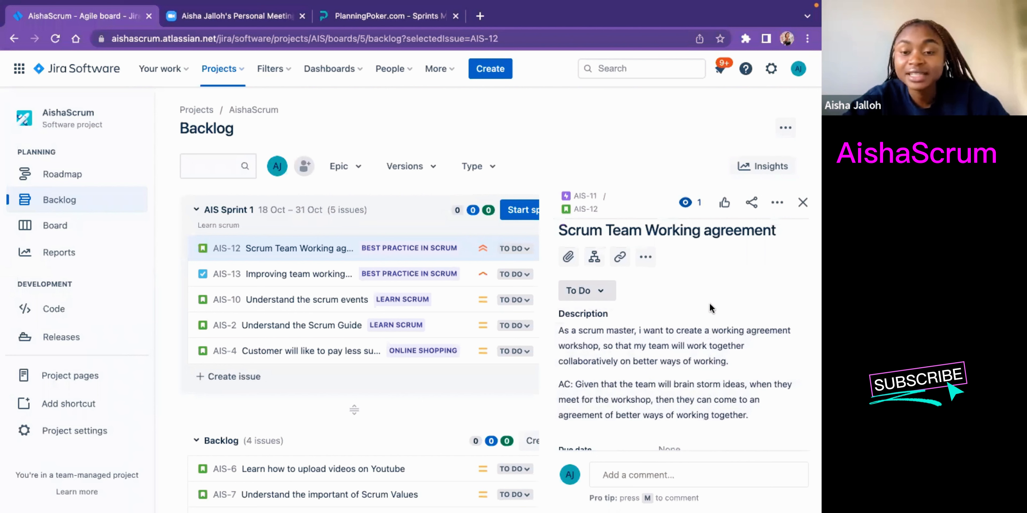
scroll(691, 338, "down", 3)
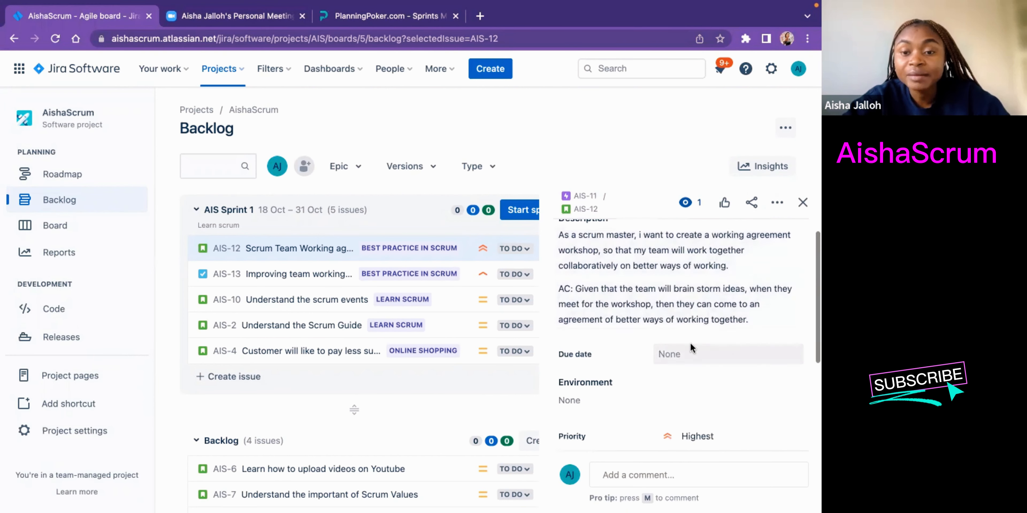
scroll(691, 348, "down", 3)
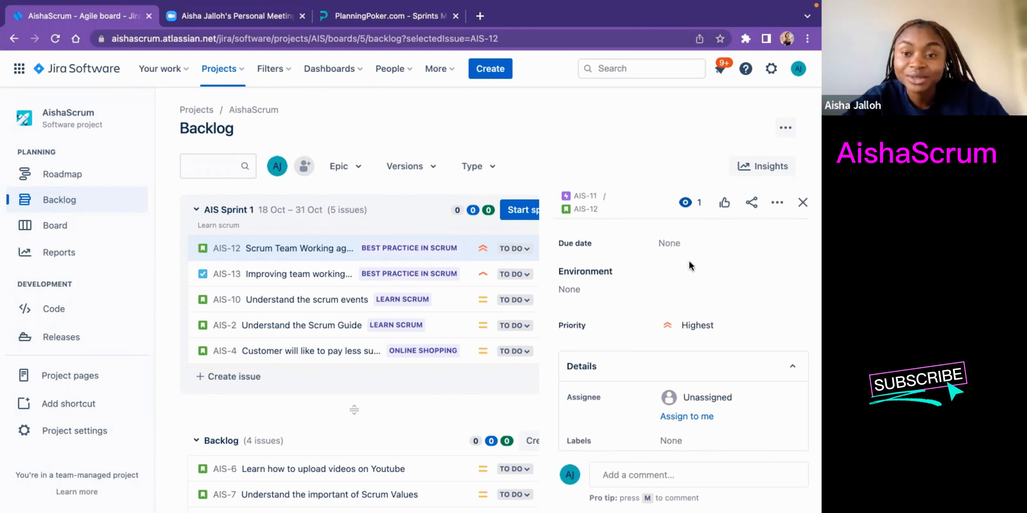
scroll(691, 266, "up", 2)
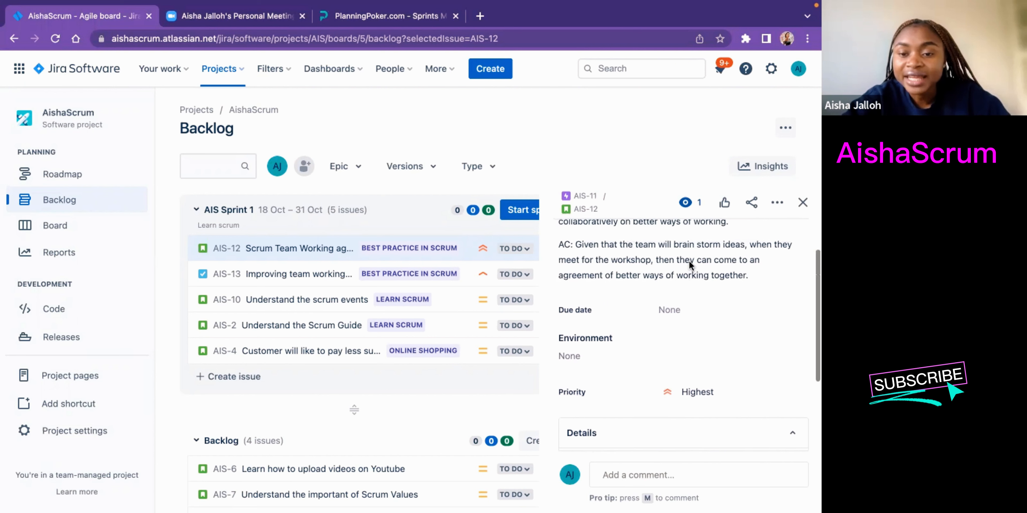
Step: Set the story point estimate to 3 in the details of AIS-12 and close the issue view
scroll(685, 323, "down", 5)
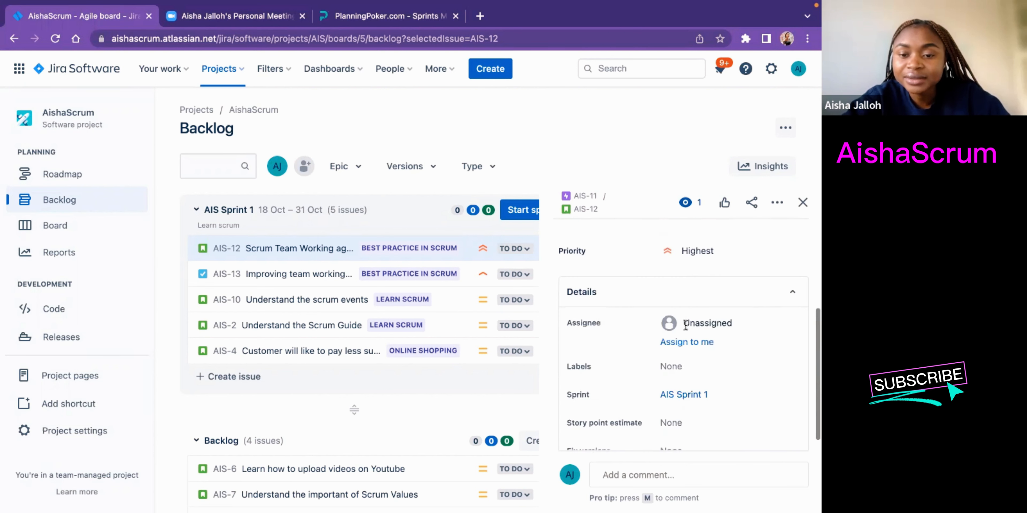
scroll(685, 323, "down", 2)
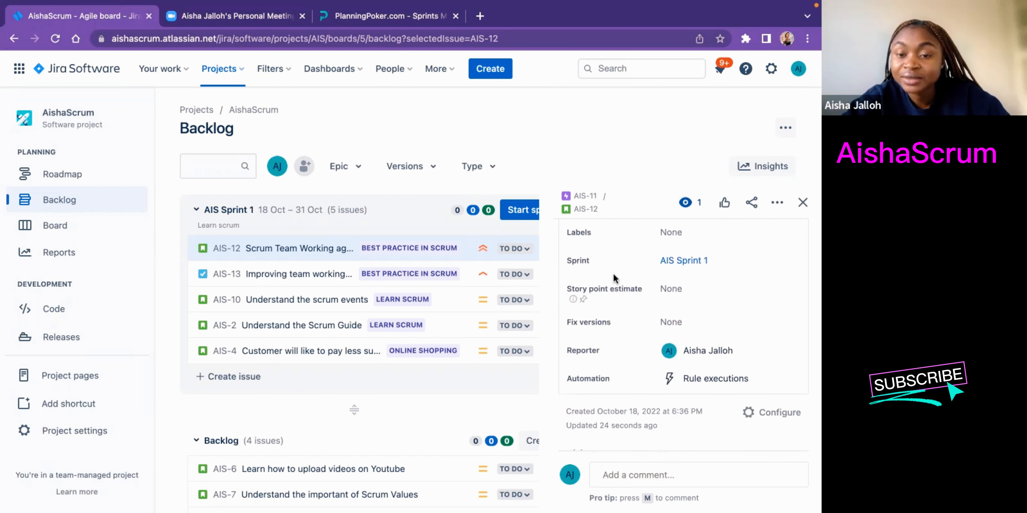
left_click(684, 286)
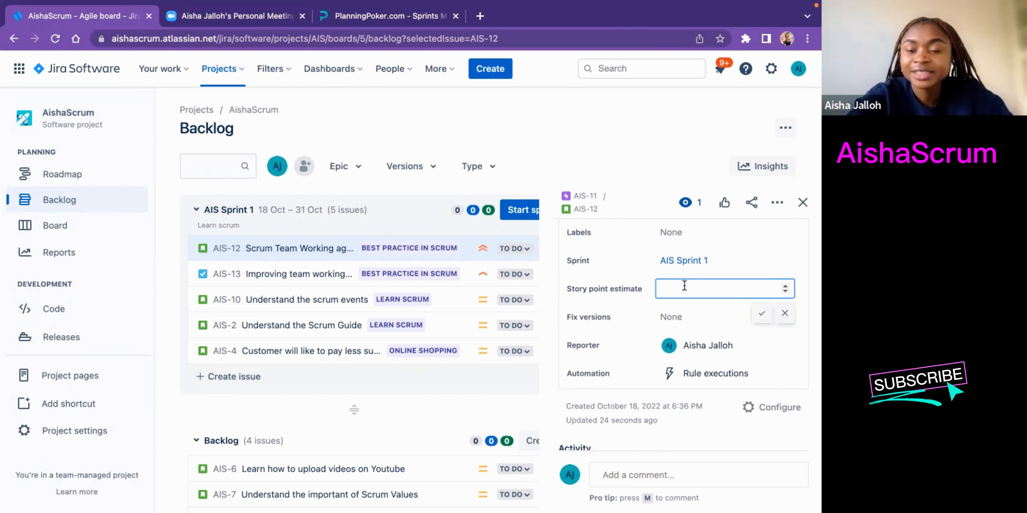
type("3")
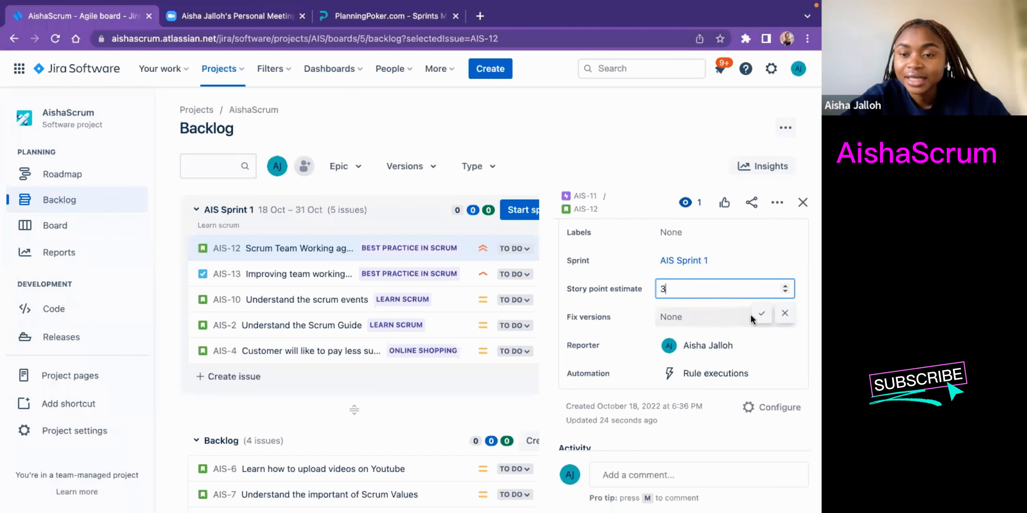
left_click(762, 314)
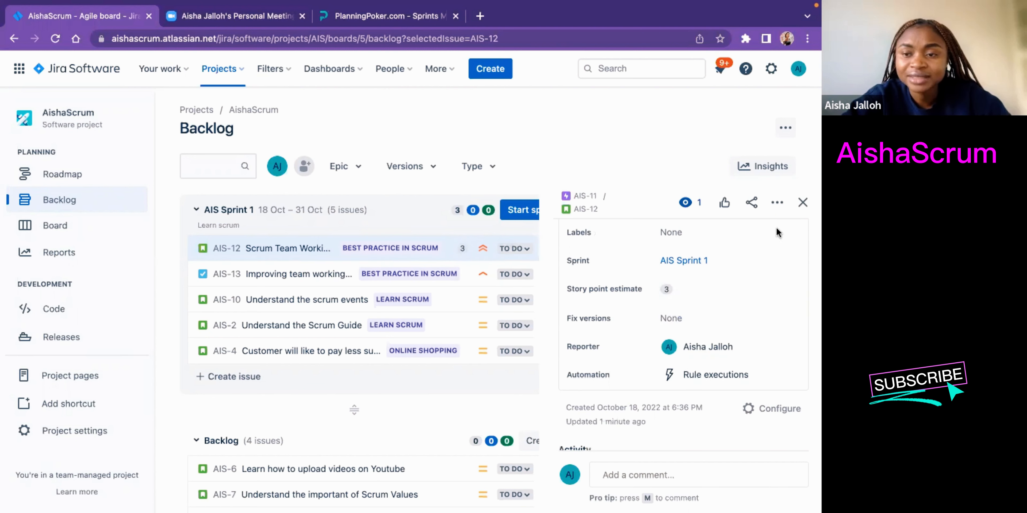
left_click(803, 203)
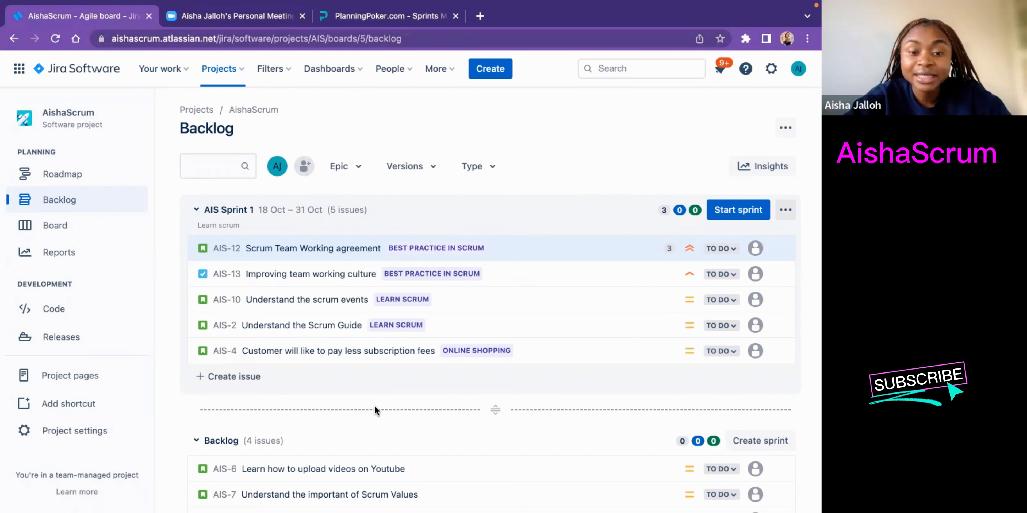
Step: Reopen the Scrum Team Working agreement issue (AIS-12), reread its description and acceptance criteria, and close it
scroll(374, 407, "down", 3)
scroll(375, 407, "up", 3)
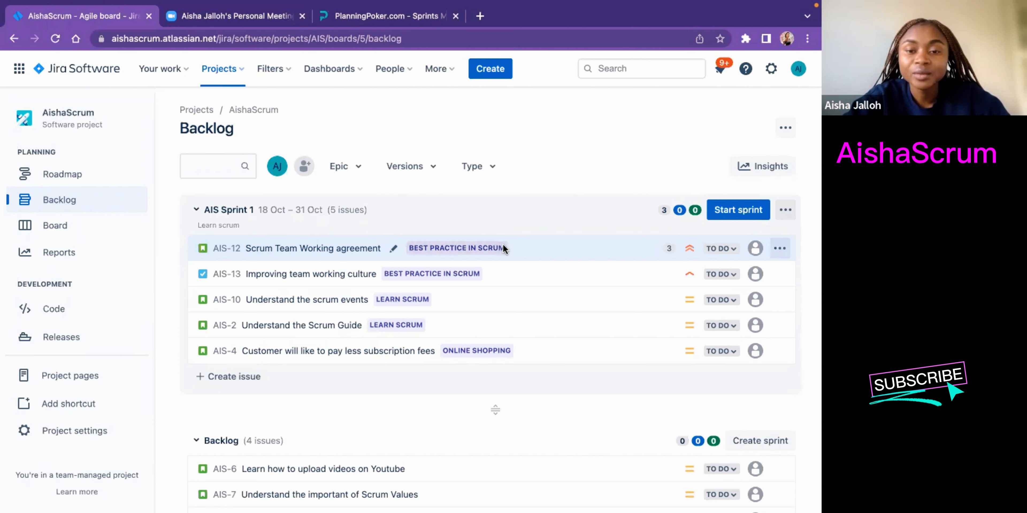
left_click(525, 248)
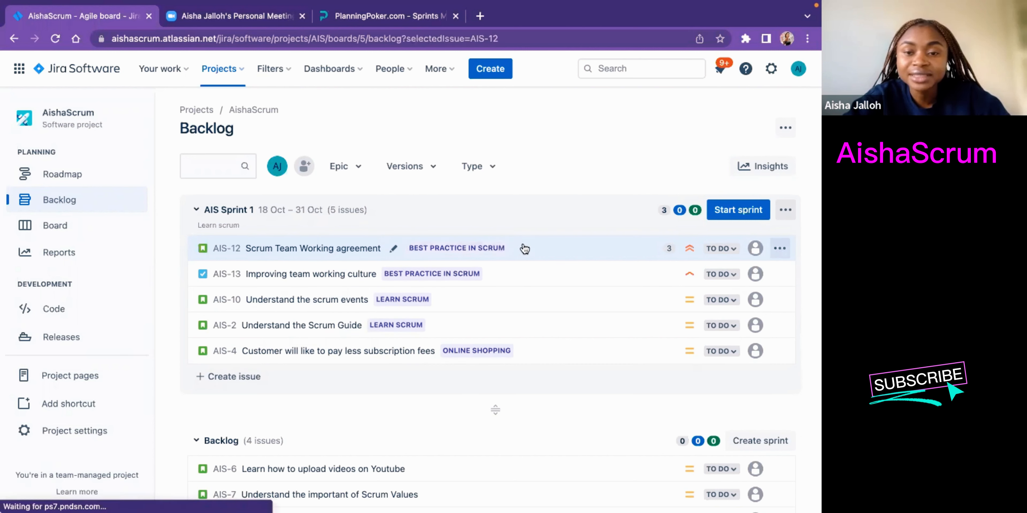
scroll(640, 352, "down", 3)
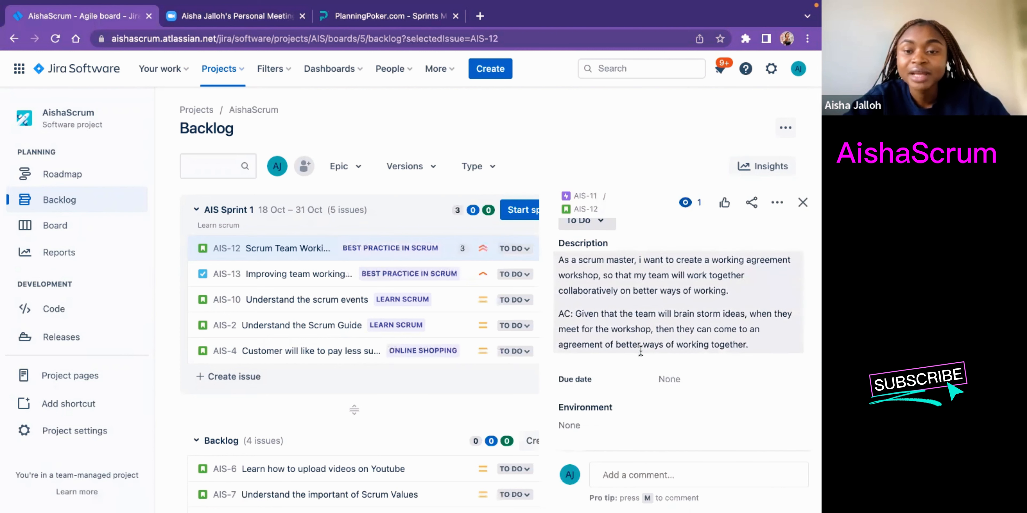
scroll(640, 351, "up", 3)
scroll(640, 351, "down", 2)
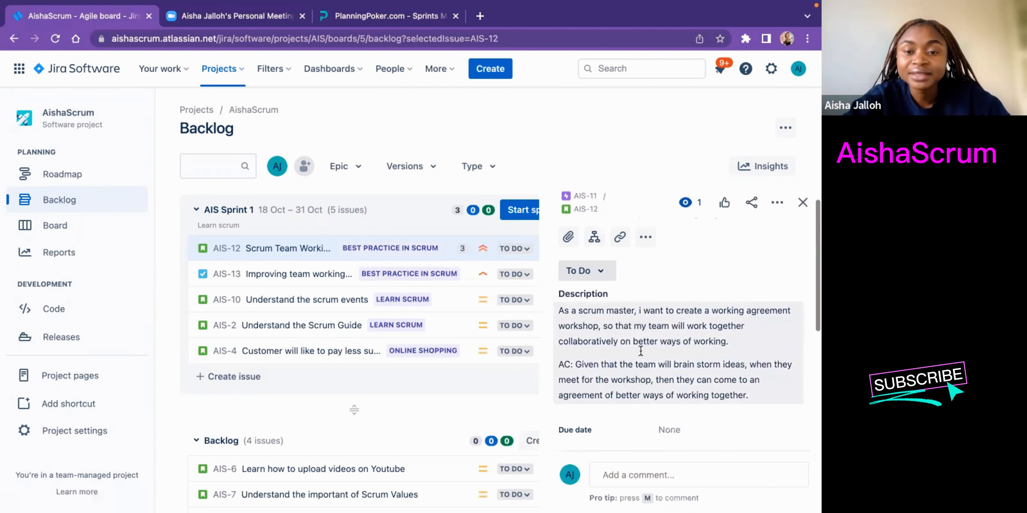
left_click(802, 202)
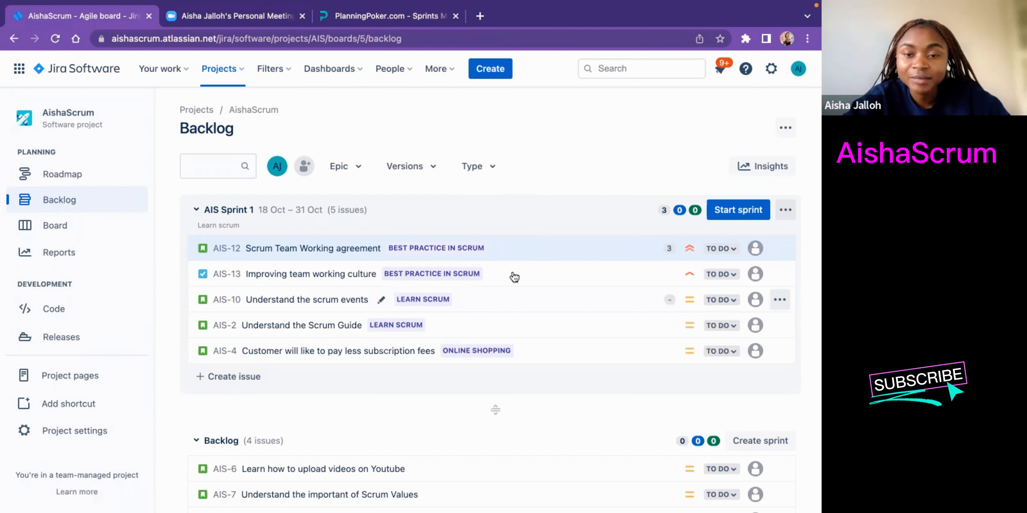
Step: Open the Improving team working culture issue (AIS-13), review its description, acceptance criteria, priority and details, and close it
left_click(515, 277)
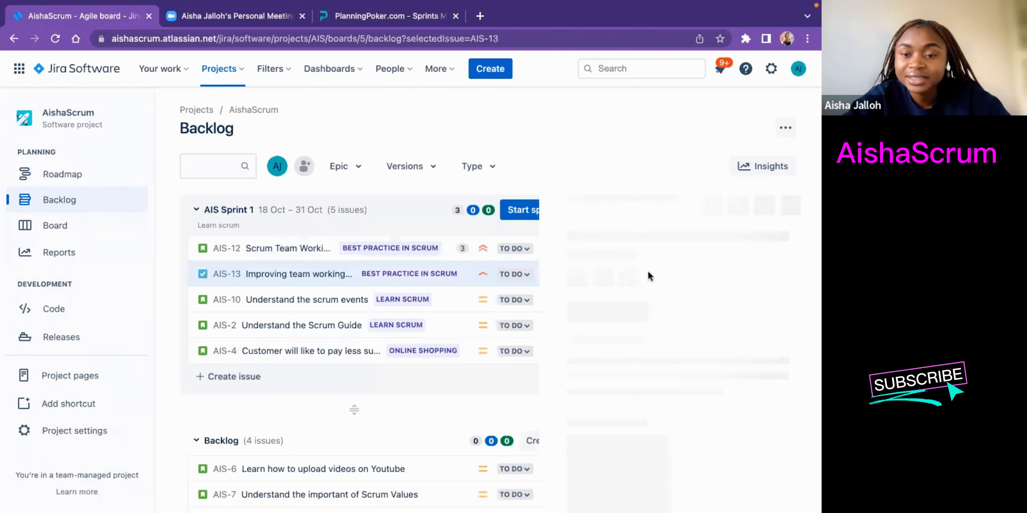
scroll(670, 355, "down", 3)
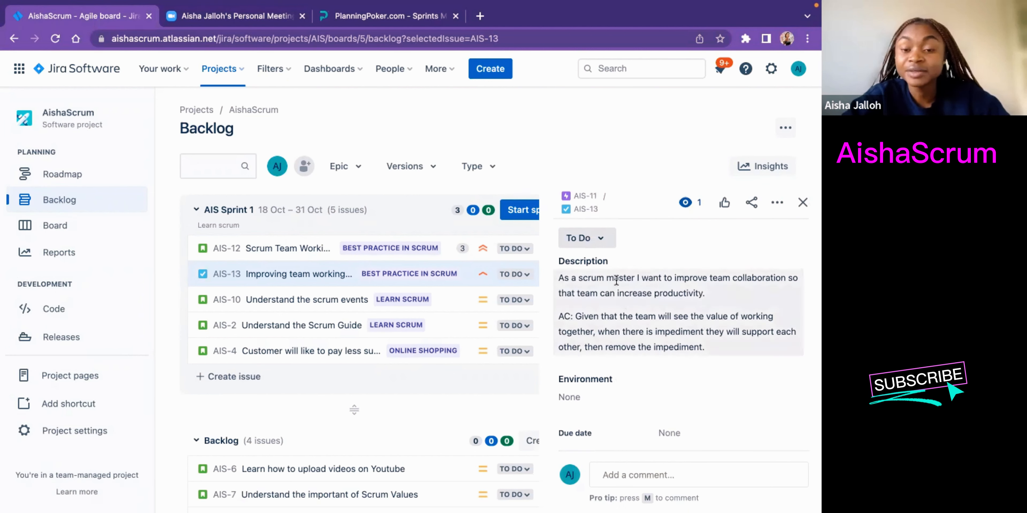
scroll(635, 365, "down", 3)
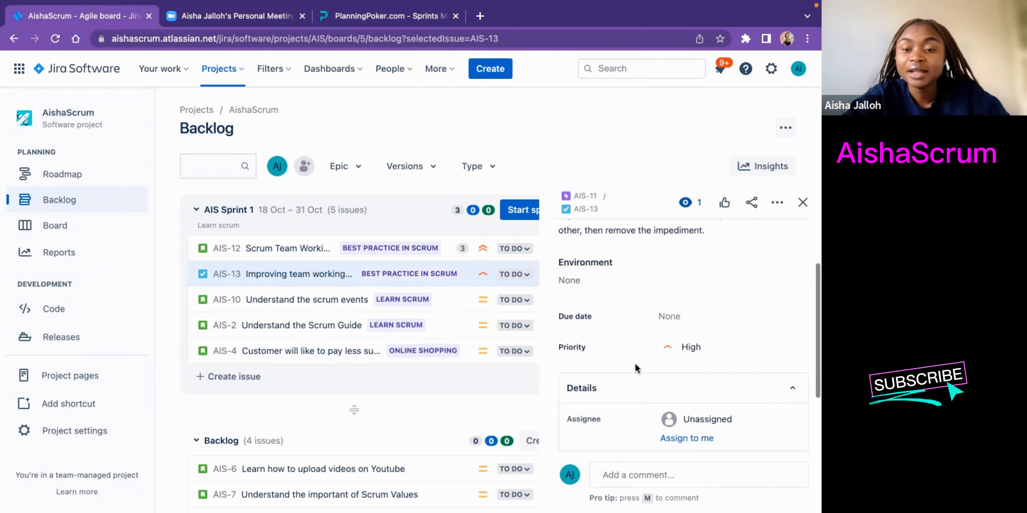
scroll(634, 364, "down", 3)
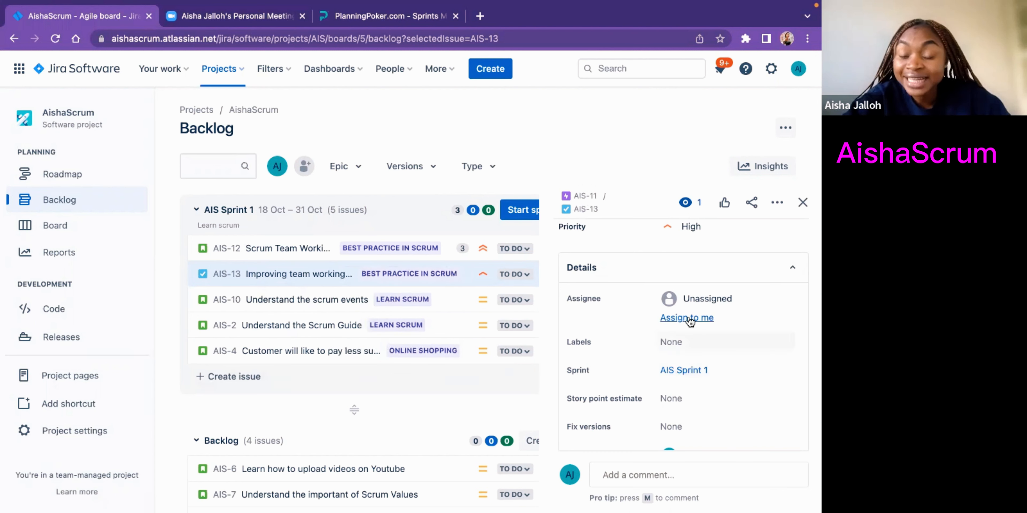
scroll(718, 355, "down", 3)
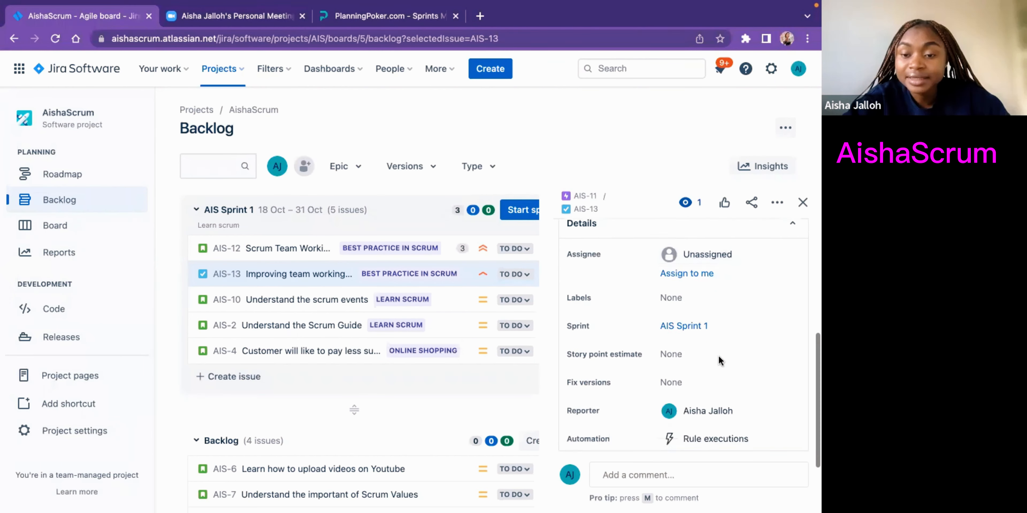
scroll(718, 355, "down", 1)
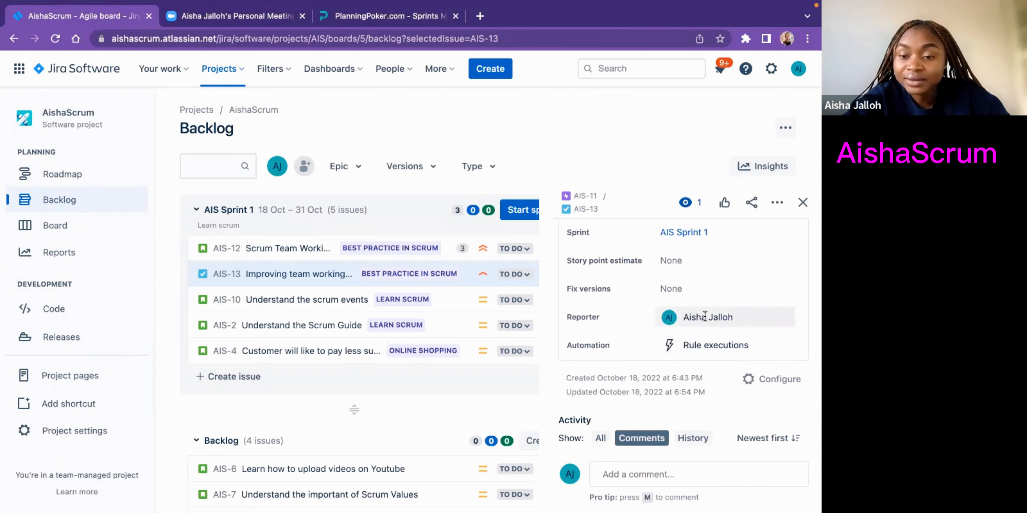
mouse_move(704, 319)
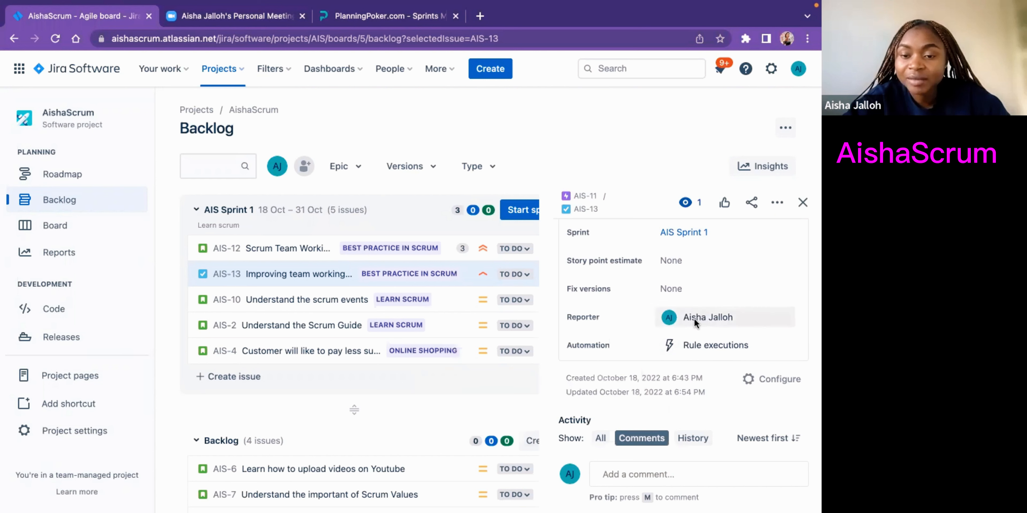
scroll(694, 318, "up", 4)
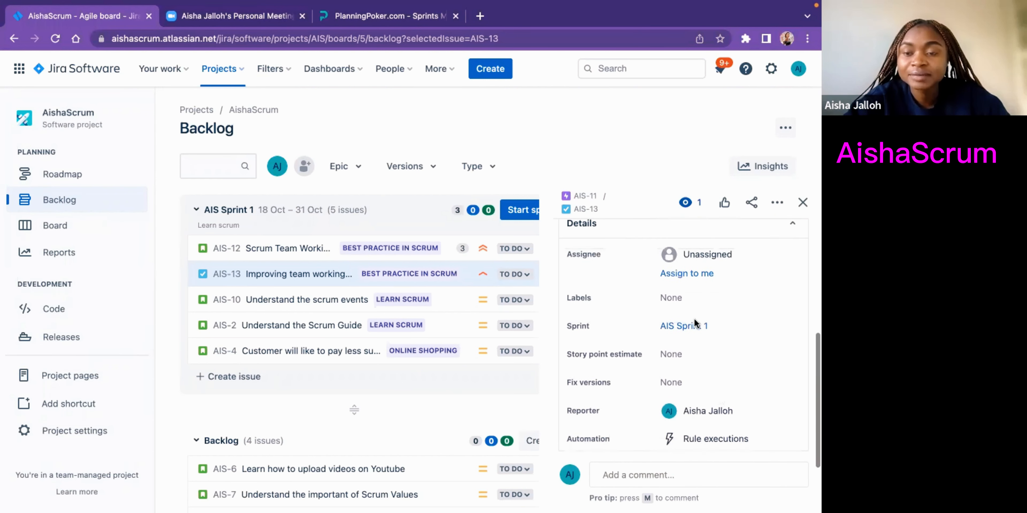
scroll(683, 400, "up", 5)
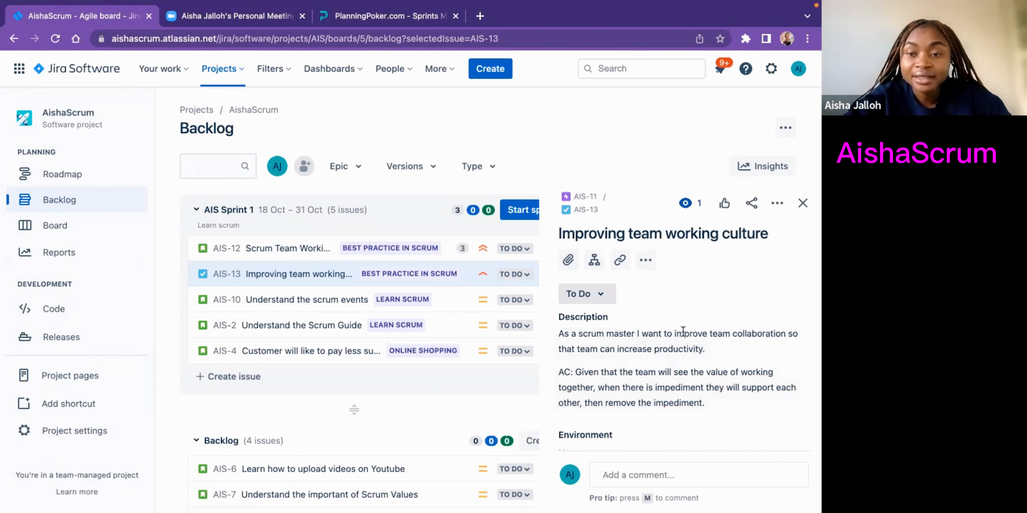
left_click(803, 201)
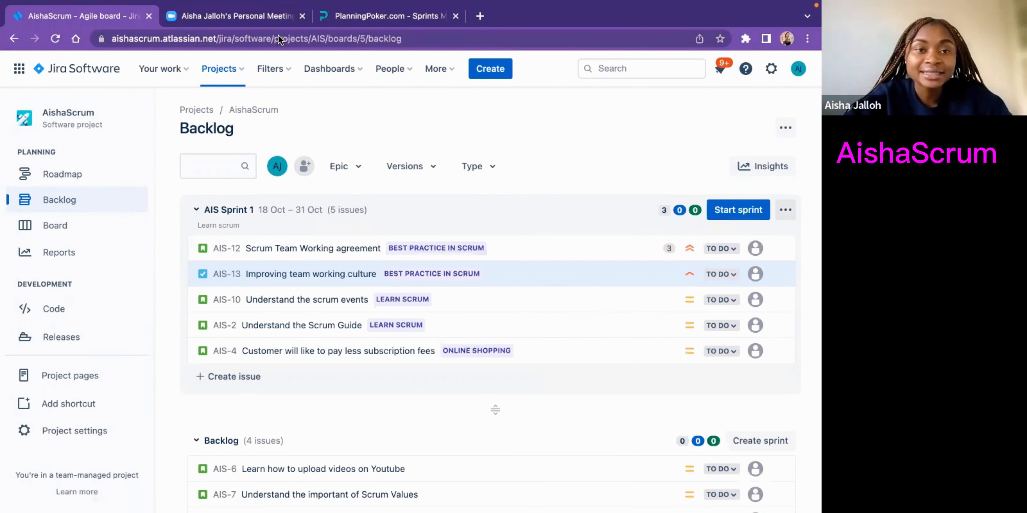
Step: Switch to PlanningPoker.com and delete the saved game PS-1
left_click(368, 18)
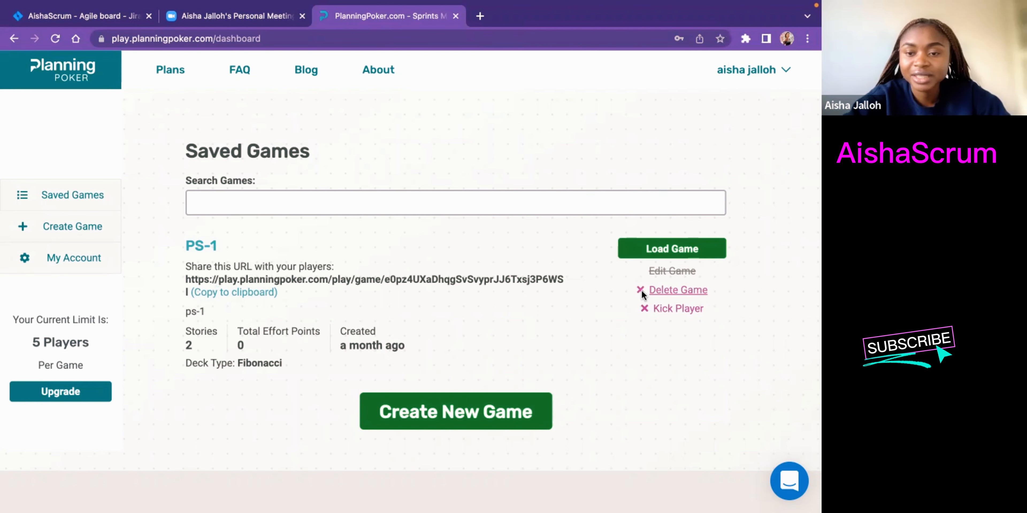
left_click(666, 288)
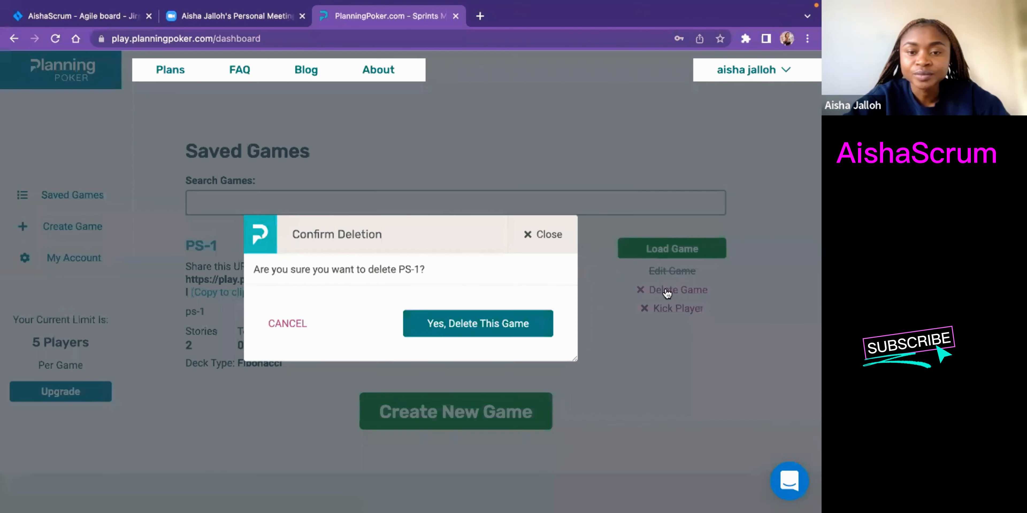
left_click(489, 333)
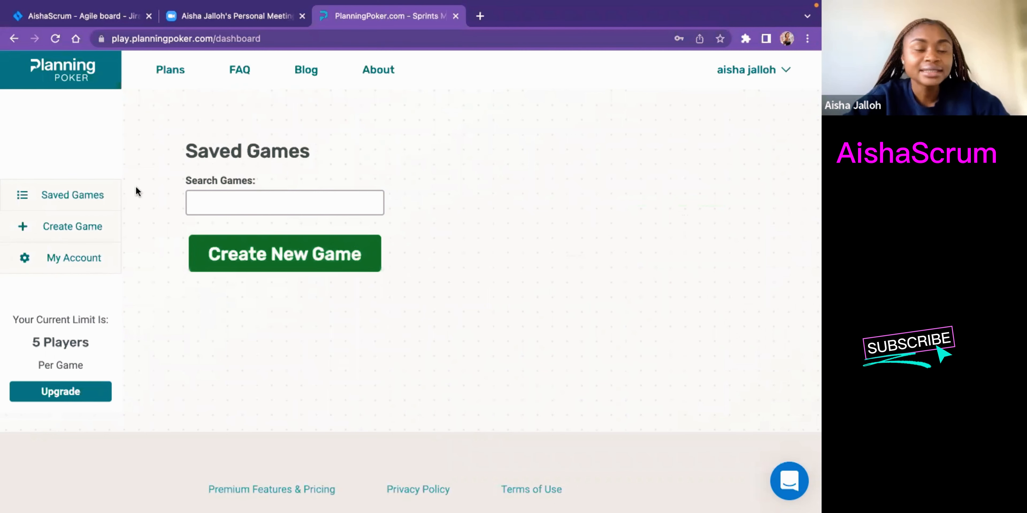
Step: Return to the Jira backlog, read the description of Understand the scrum events (AIS-10), and close the issue
left_click(71, 18)
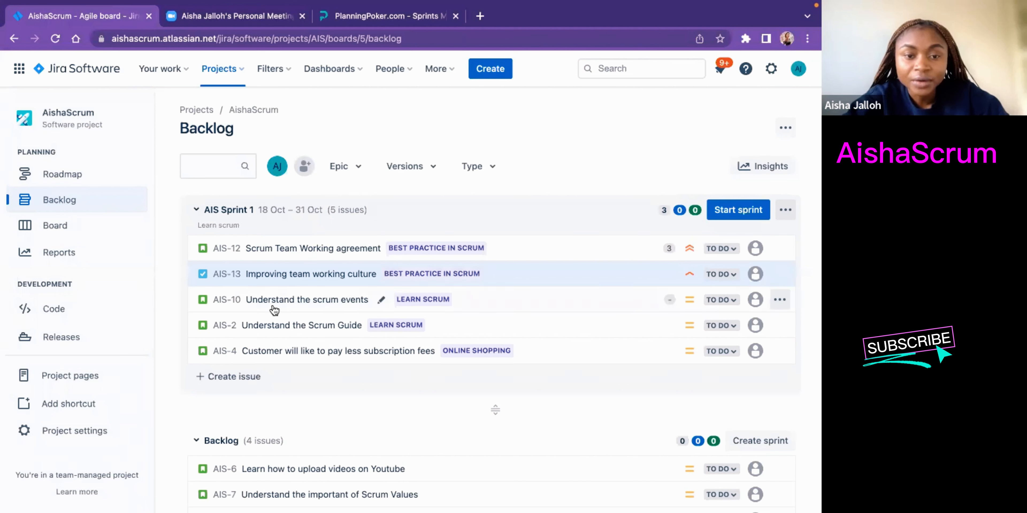
left_click(462, 300)
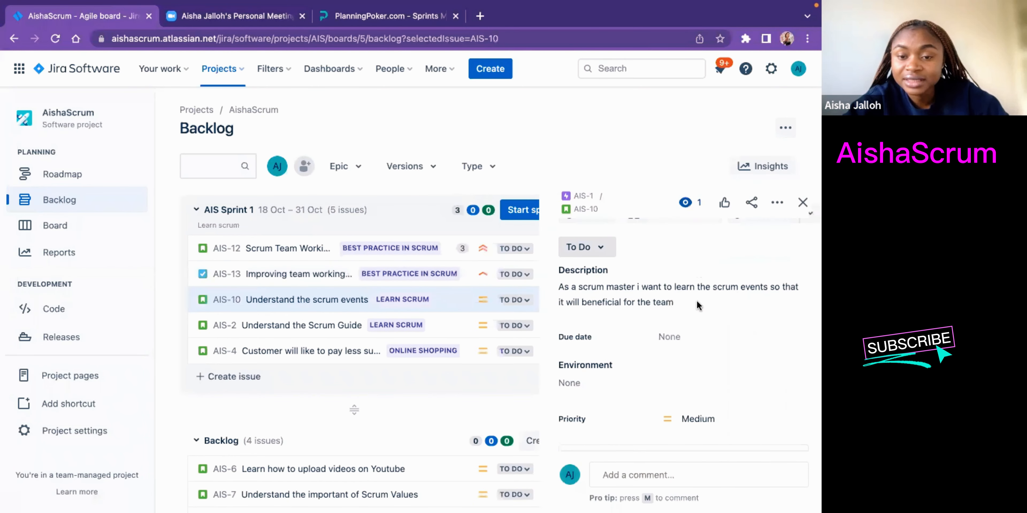
scroll(696, 305, "up", 3)
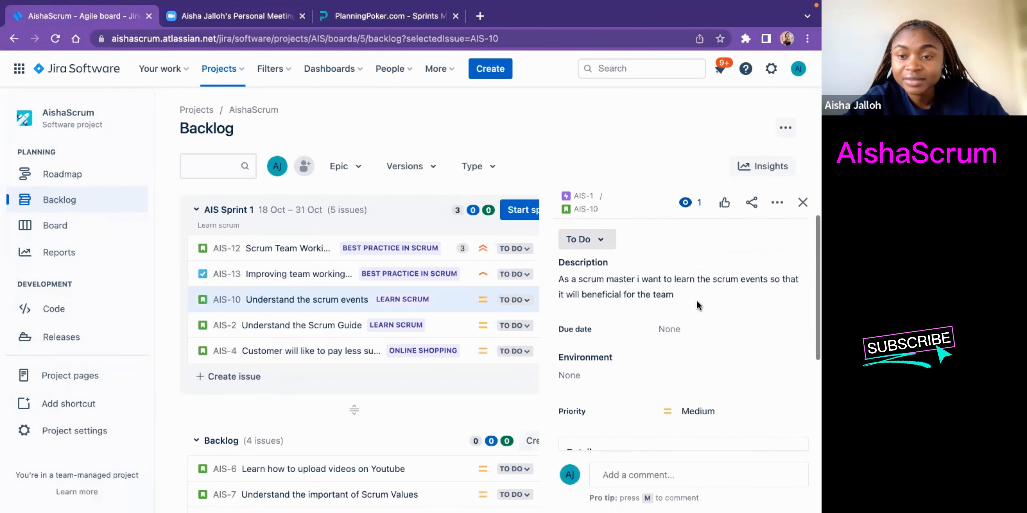
left_click(803, 205)
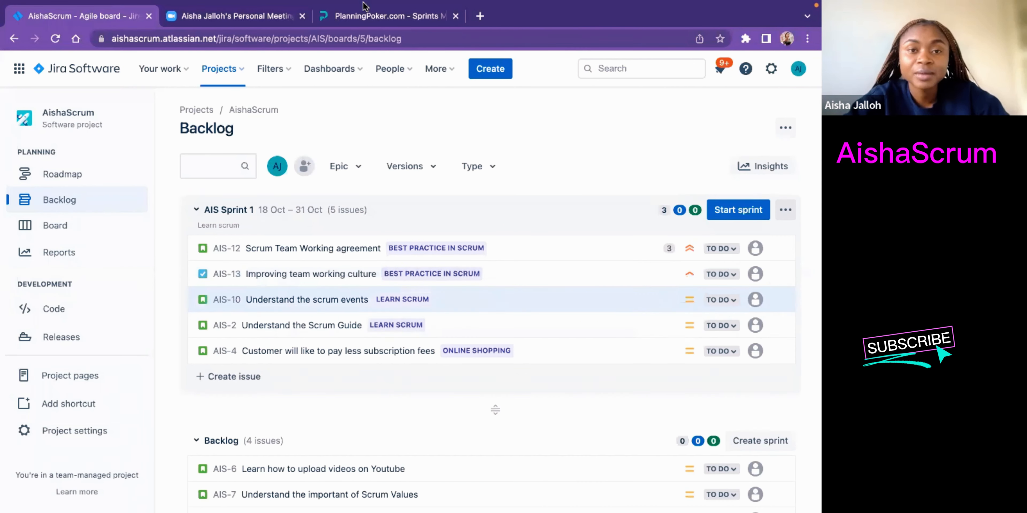
Step: Switch to PlanningPoker.com and start a new game named Scrum 101
left_click(361, 20)
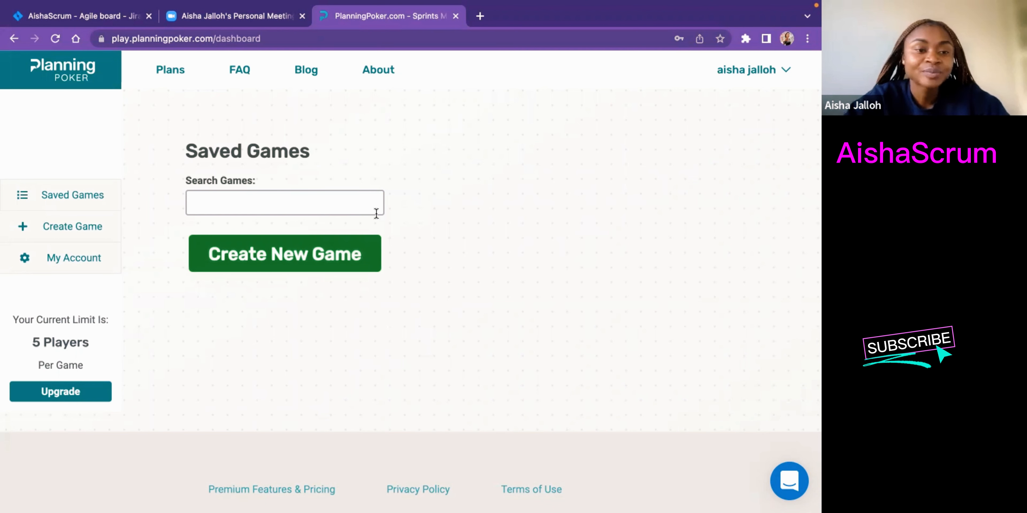
left_click(284, 257)
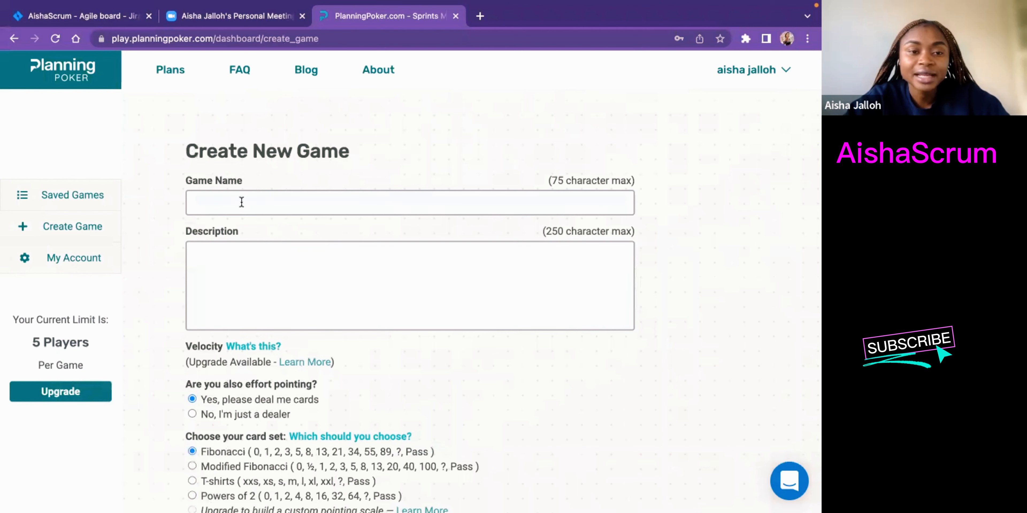
left_click(242, 202)
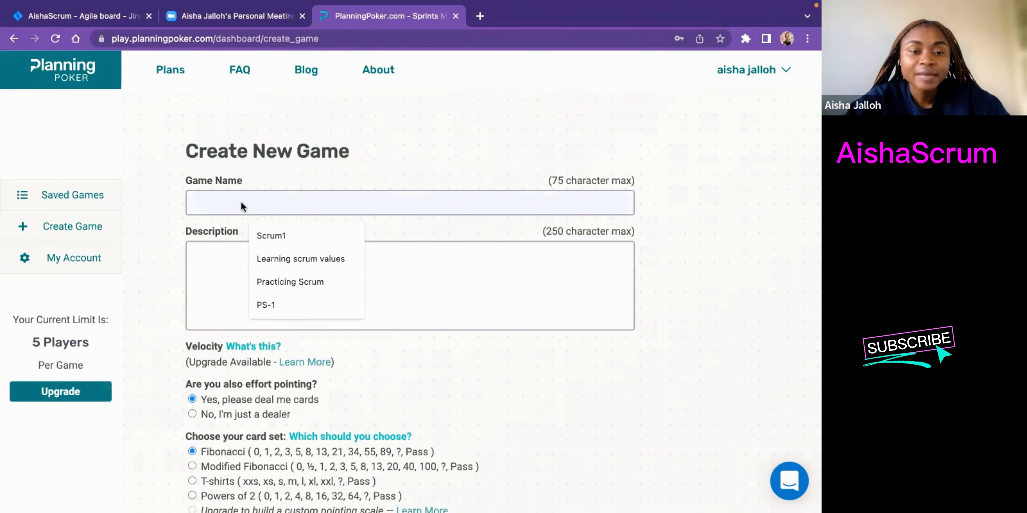
type("Scrum")
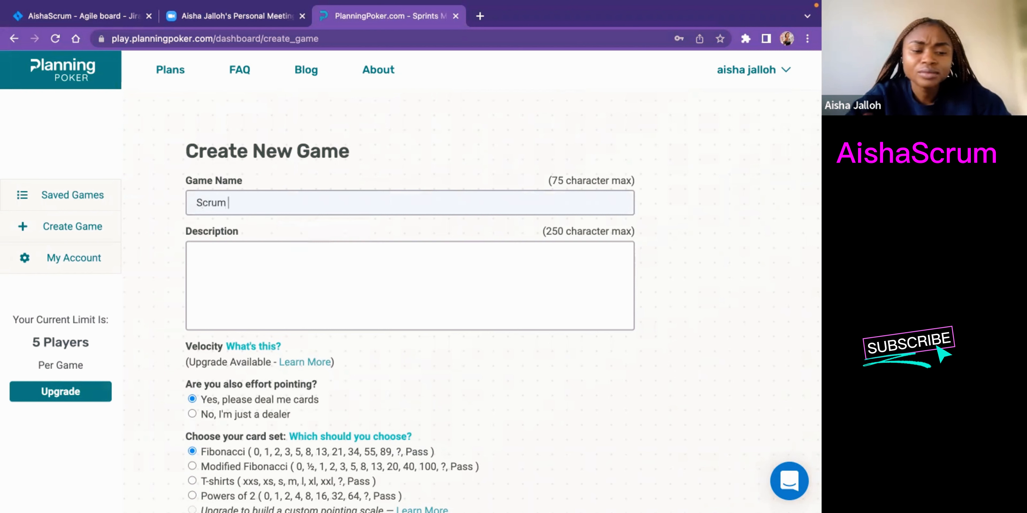
type(" 101")
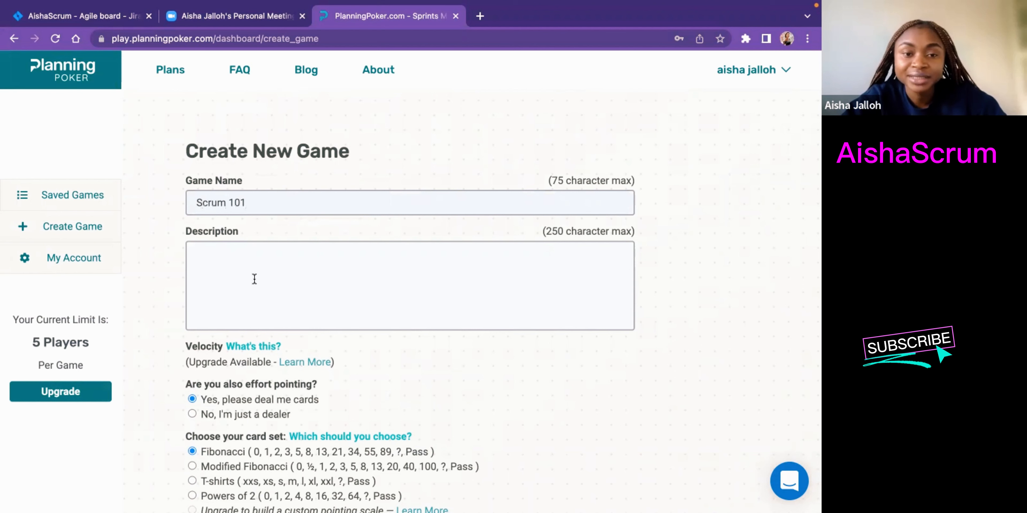
Step: Review the new game's settings and choose the Modified Fibonacci card set
scroll(255, 279, "down", 2)
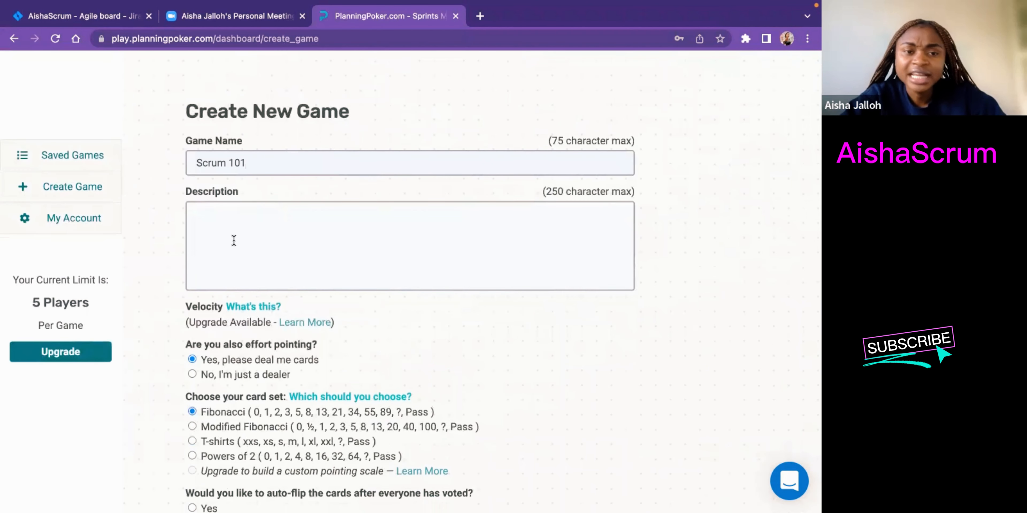
scroll(275, 243, "down", 1)
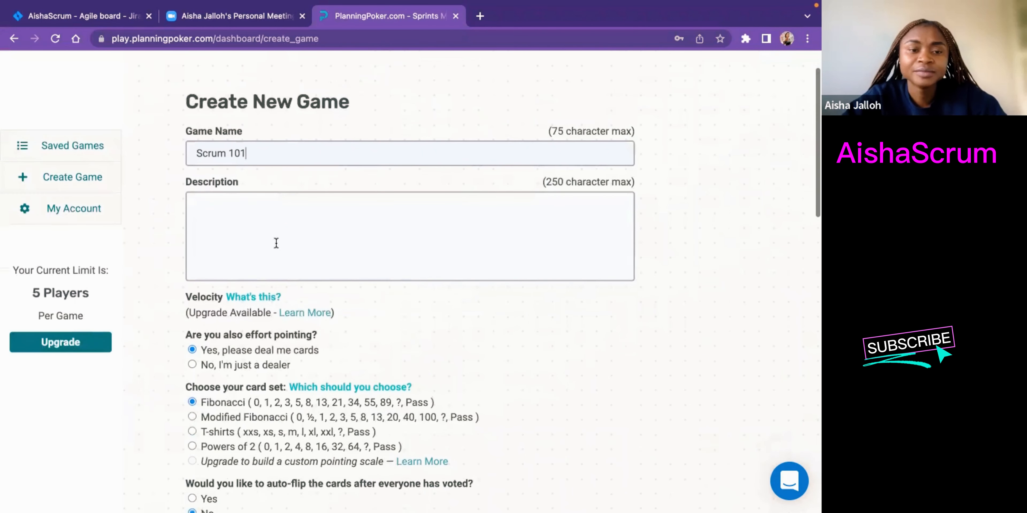
scroll(276, 242, "up", 2)
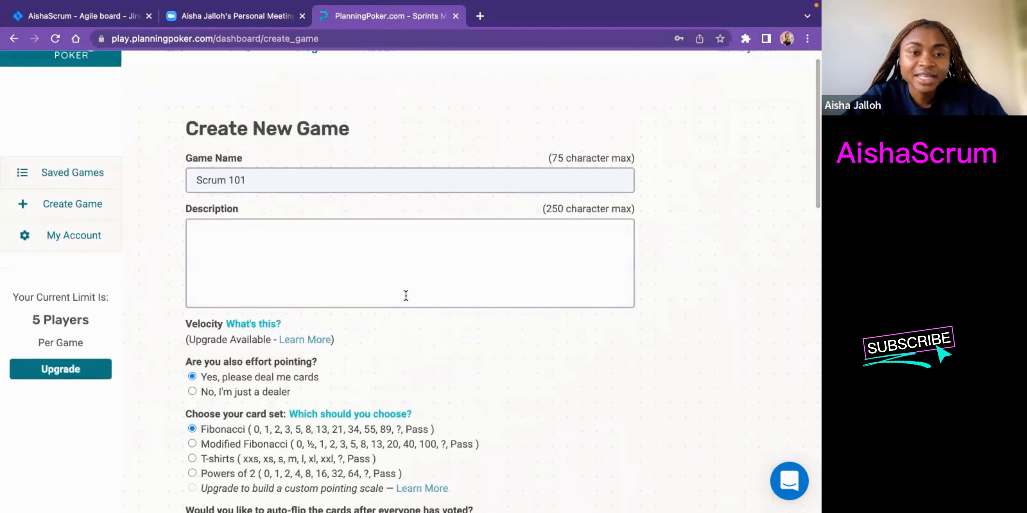
scroll(405, 298, "down", 2)
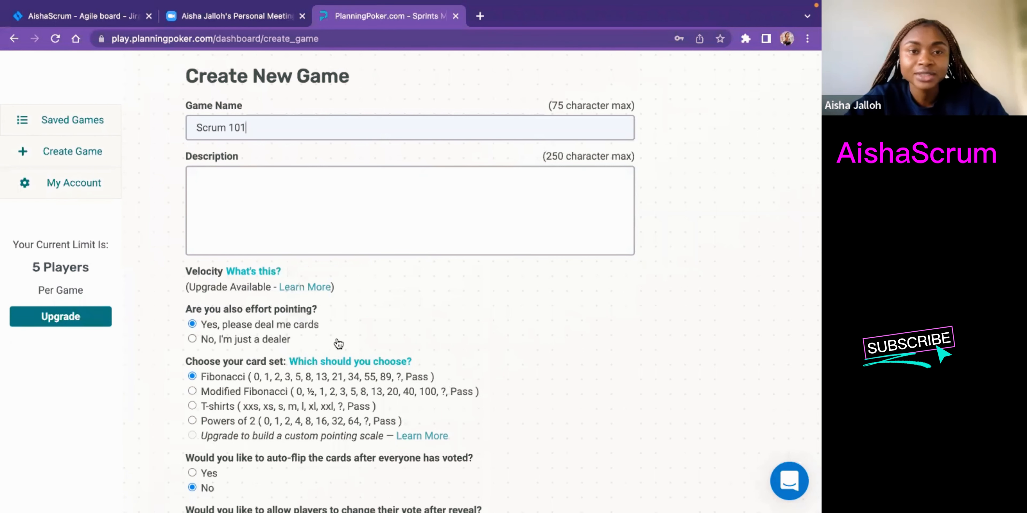
scroll(450, 345, "down", 3)
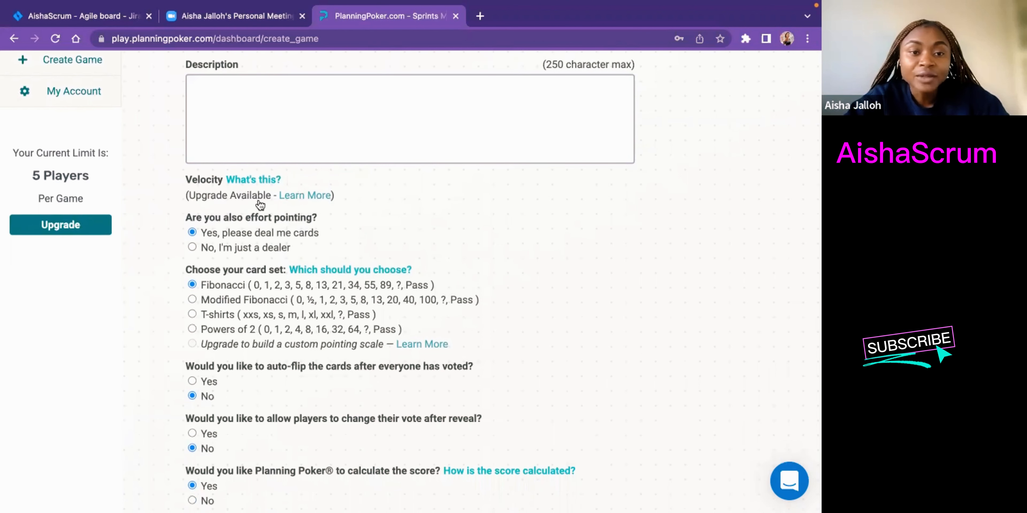
scroll(259, 199, "down", 1)
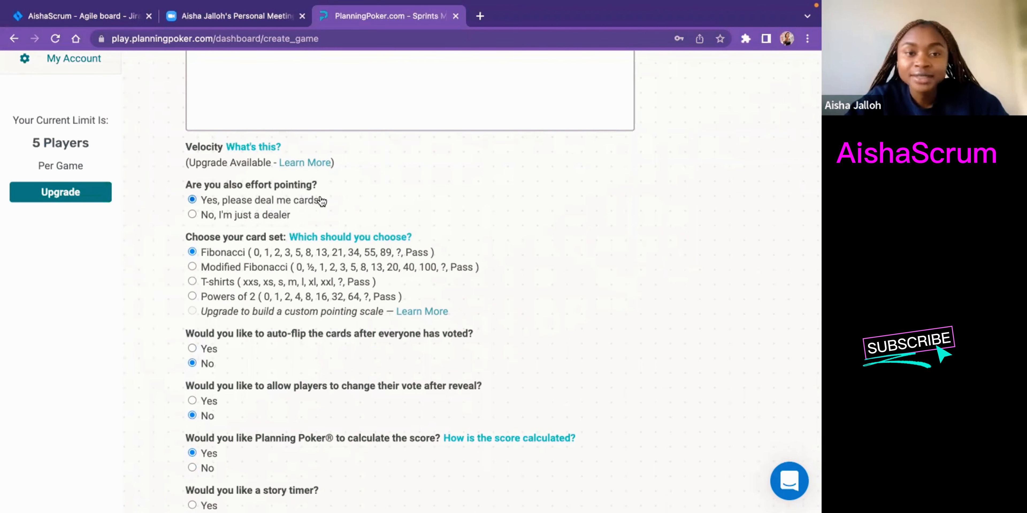
scroll(403, 178, "down", 1)
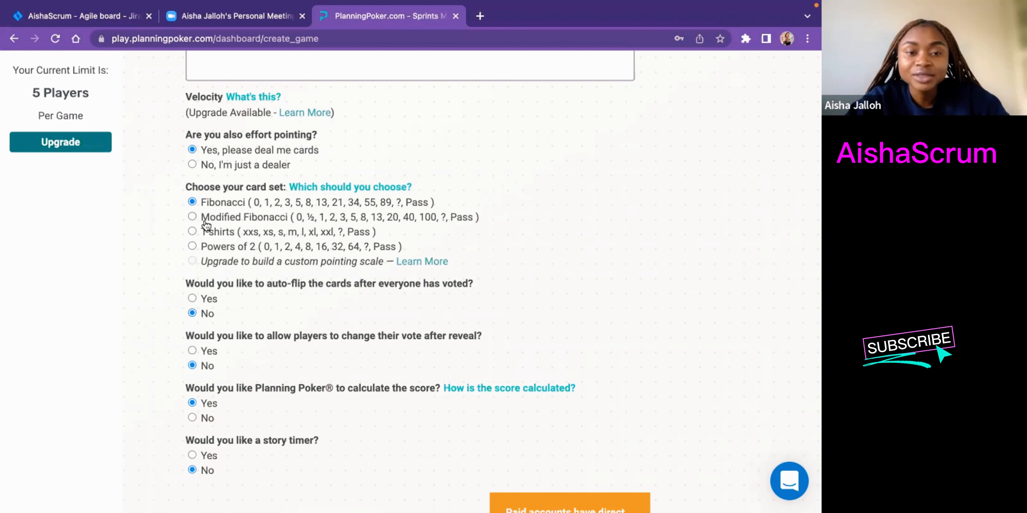
left_click(192, 217)
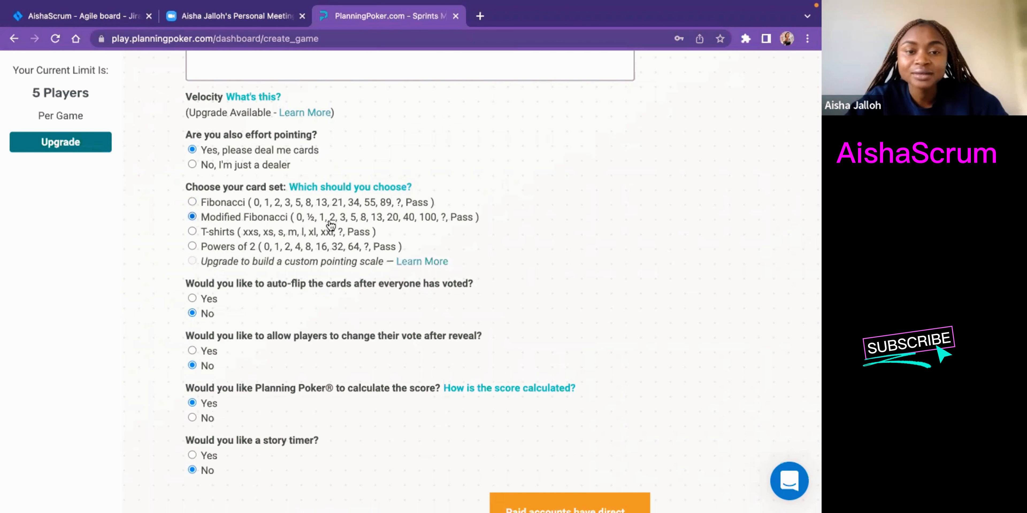
Step: Choose the Fibonacci card set for the new game and turn on the story timer
left_click(192, 203)
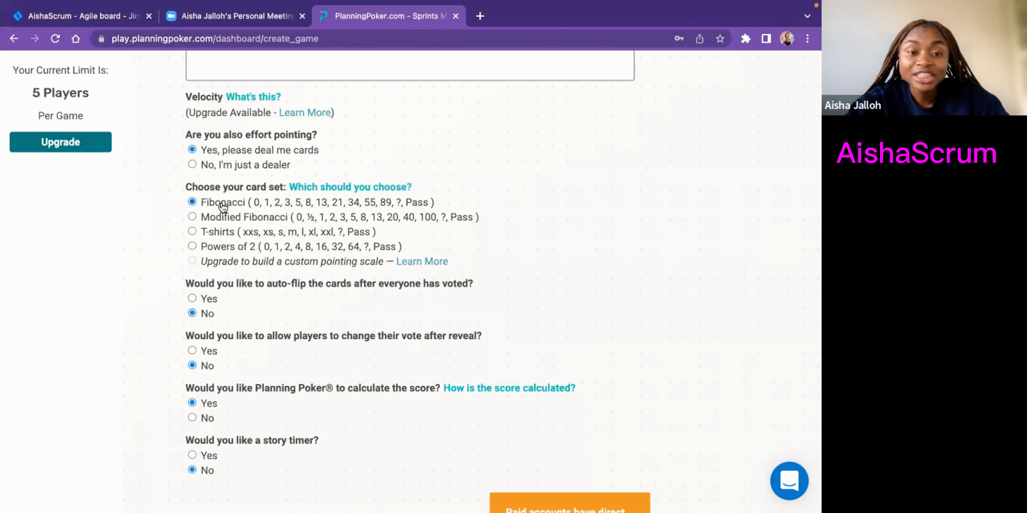
scroll(261, 319, "down", 1)
scroll(263, 295, "down", 2)
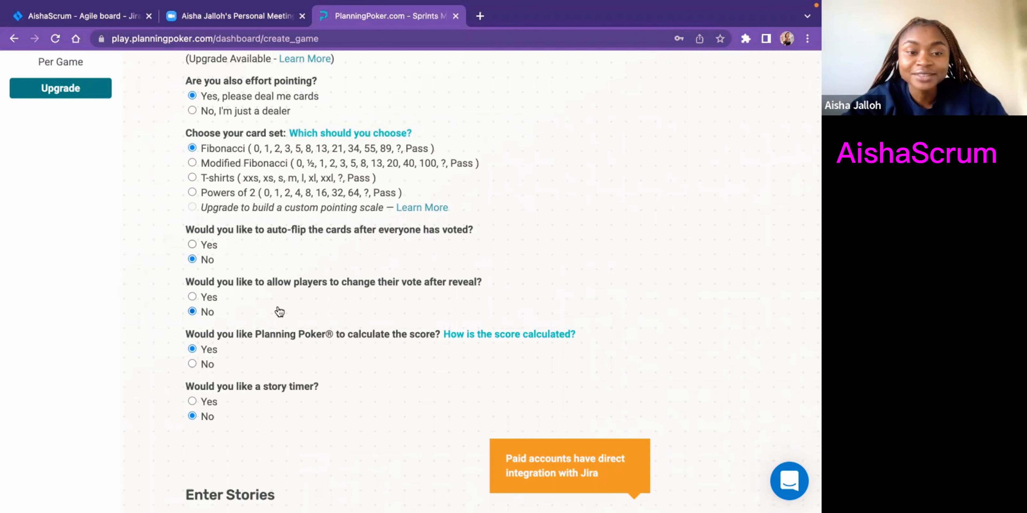
scroll(279, 312, "down", 2)
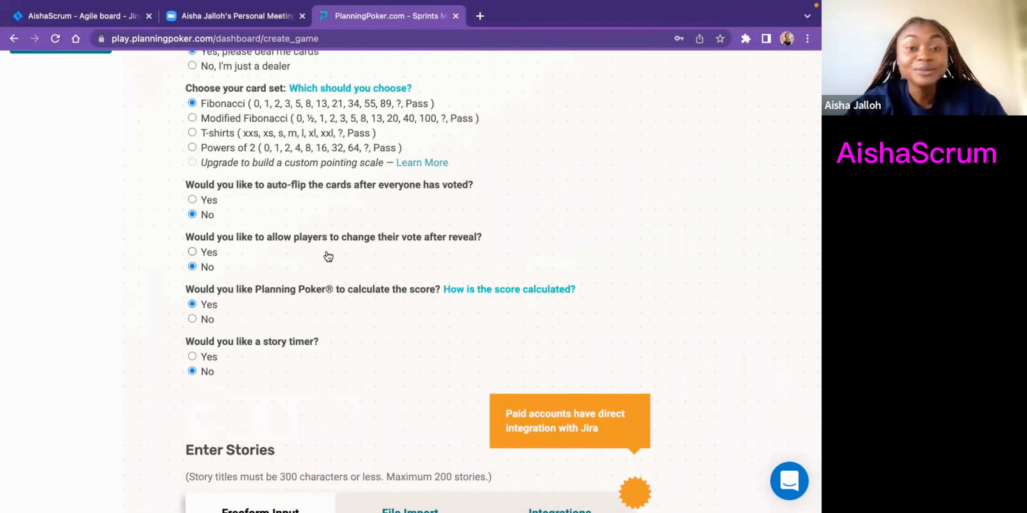
scroll(327, 256, "down", 1)
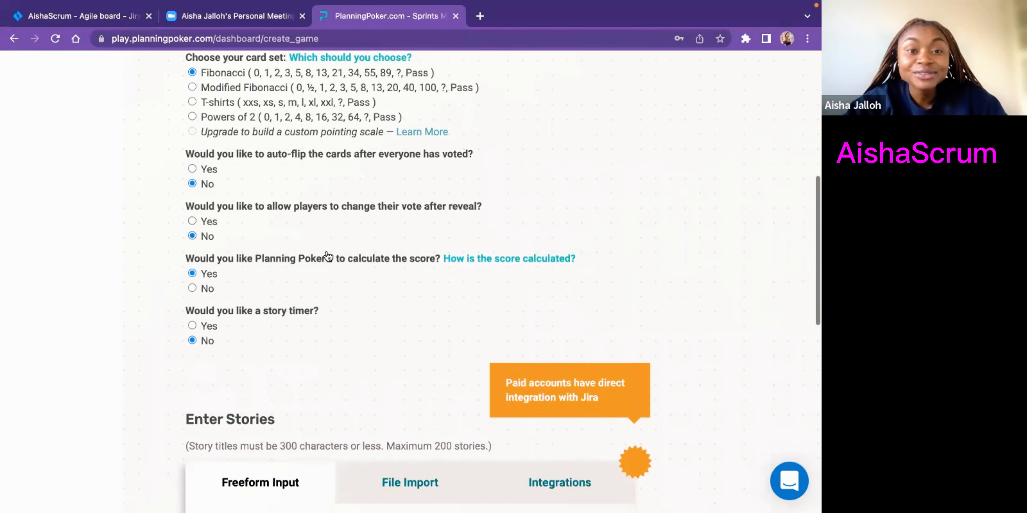
scroll(325, 254, "down", 1)
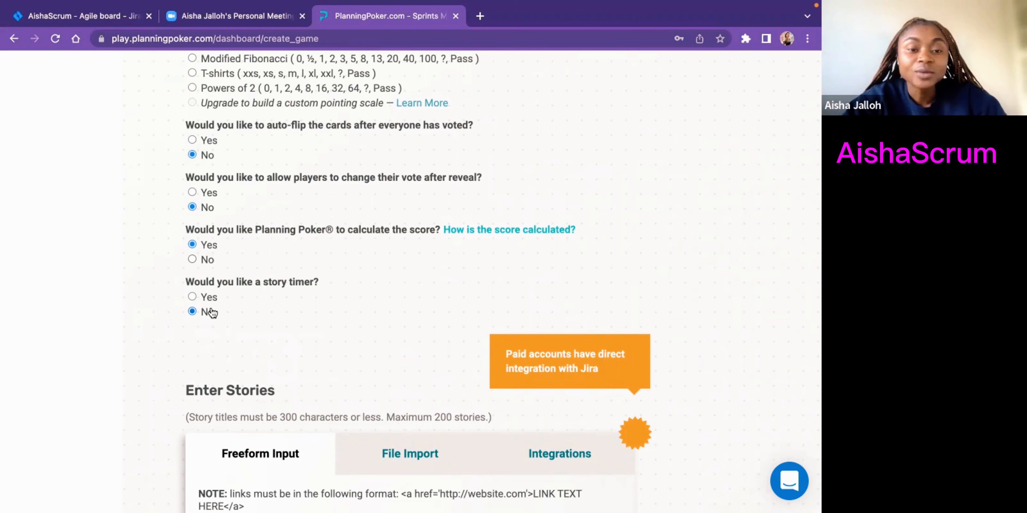
left_click(191, 298)
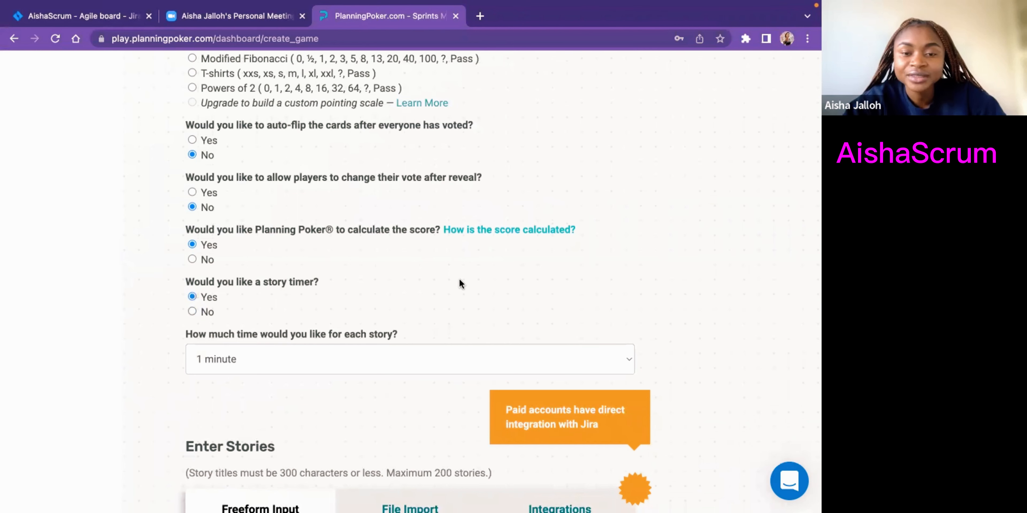
scroll(458, 283, "down", 1)
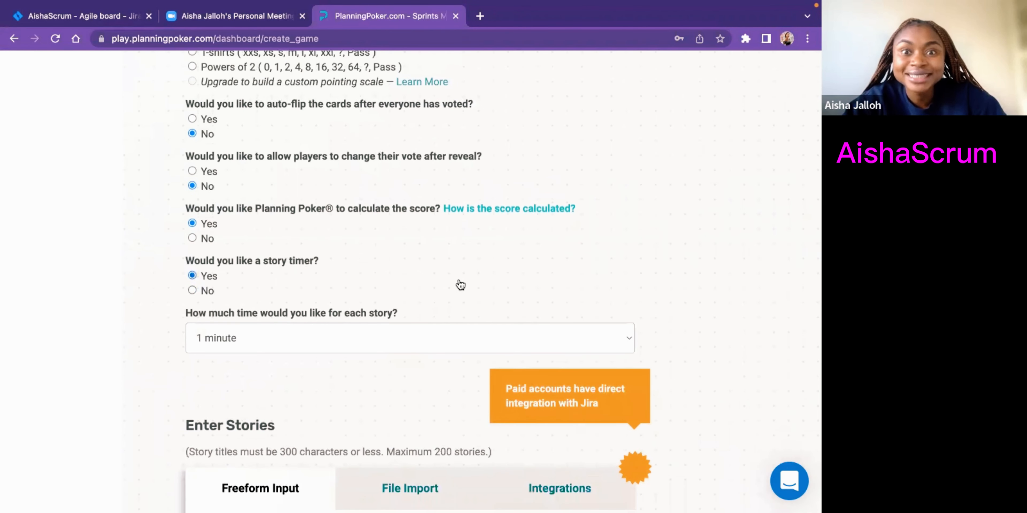
scroll(460, 284, "down", 5)
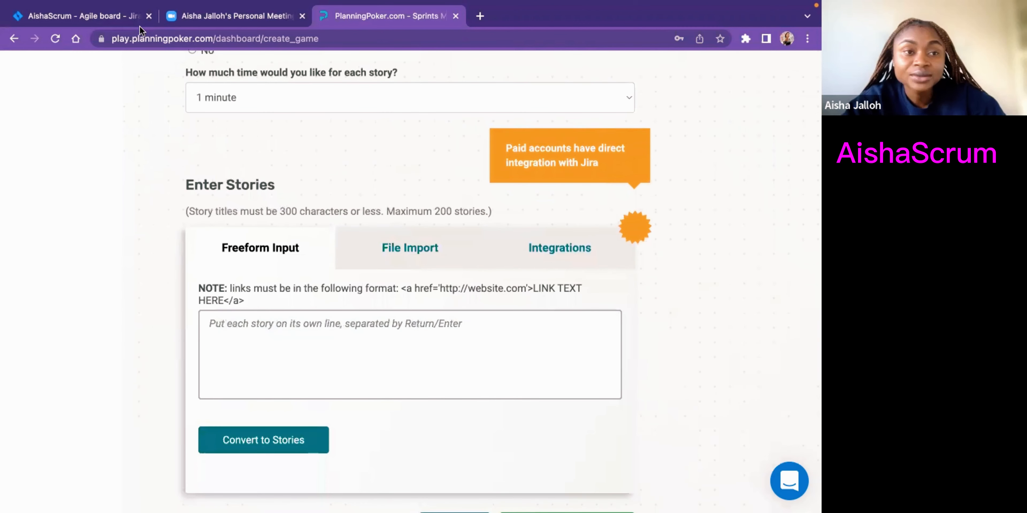
Step: Check the Jira backlog for the issue key of Understand the scrum events and return to PlanningPoker.com's story entry
left_click(136, 18)
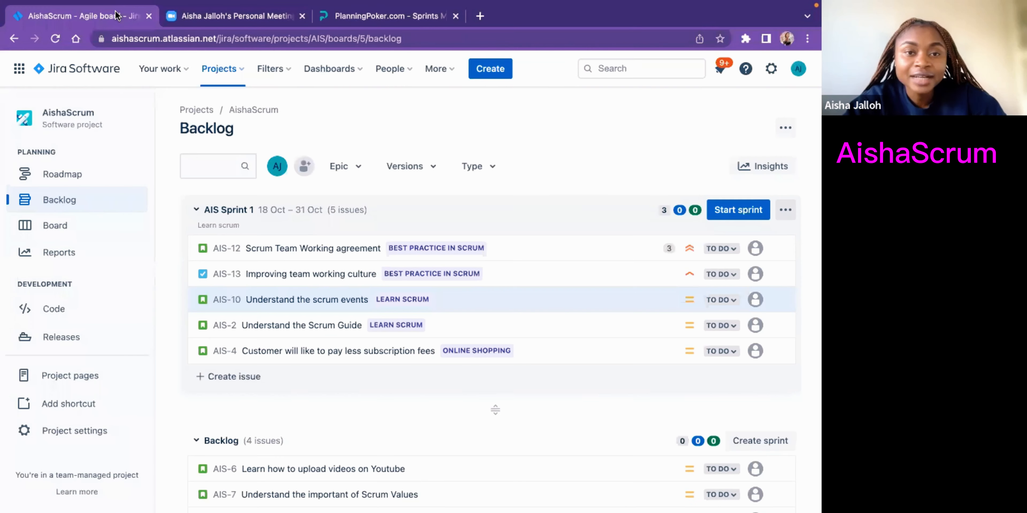
left_click(358, 18)
scroll(302, 323, "down", 1)
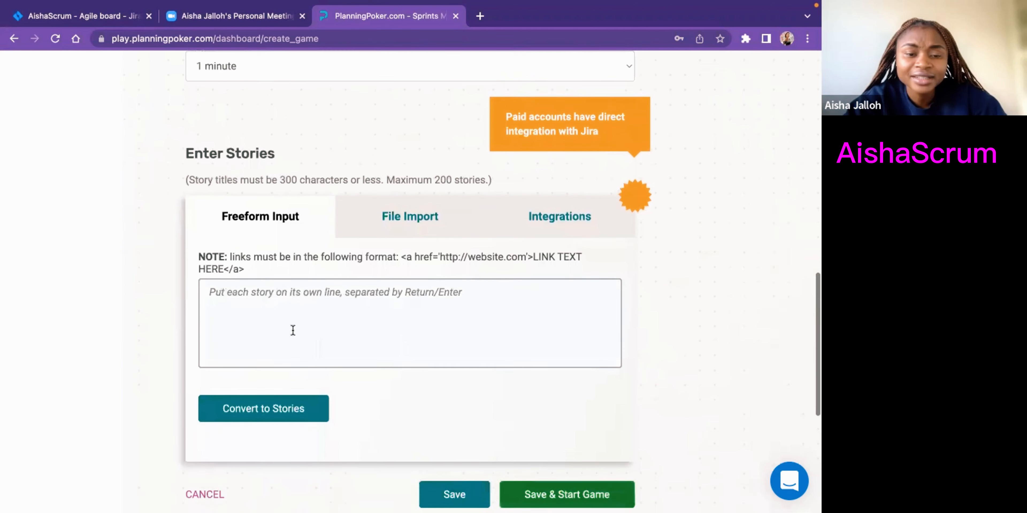
scroll(312, 316, "down", 2)
left_click(301, 259)
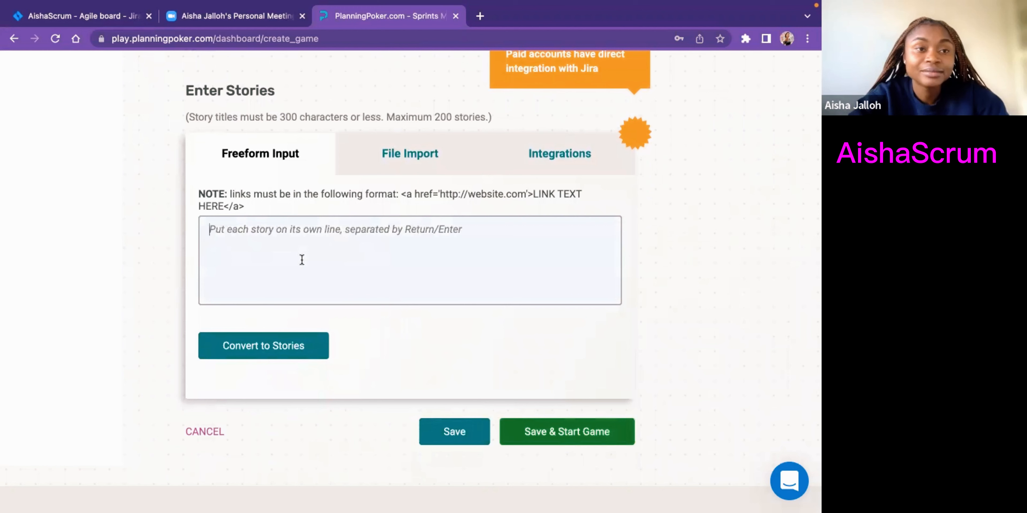
left_click(95, 17)
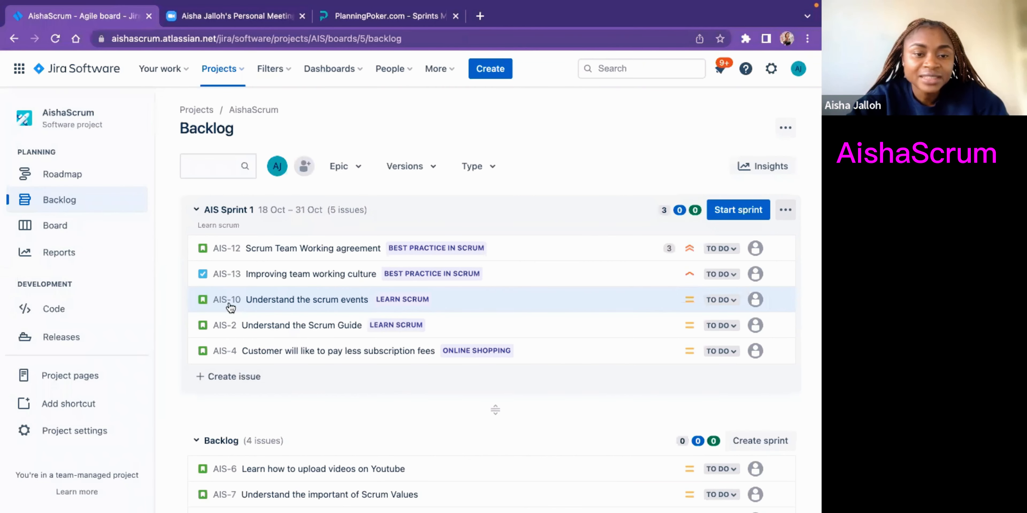
left_click(384, 22)
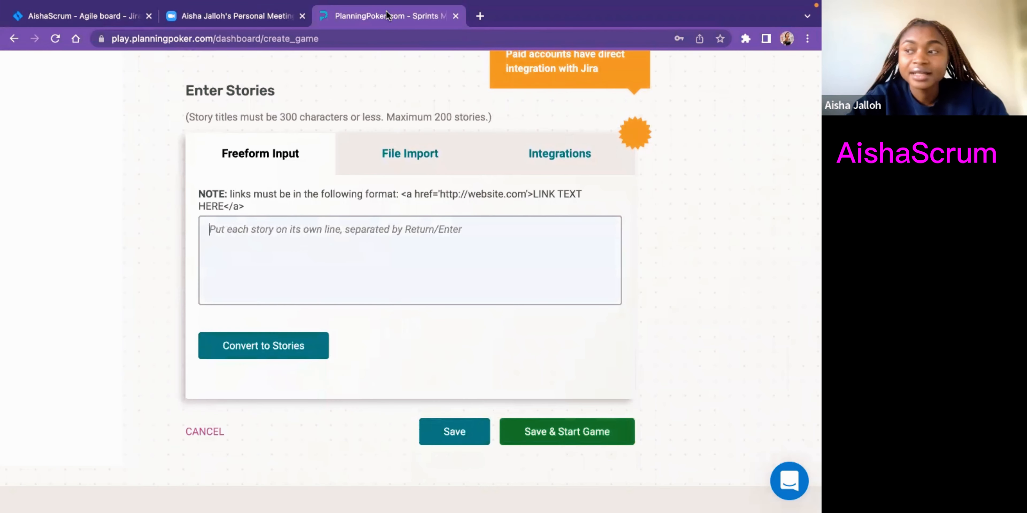
Step: Enter AIS10 as the game's story, then save the game and launch it
left_click(273, 274)
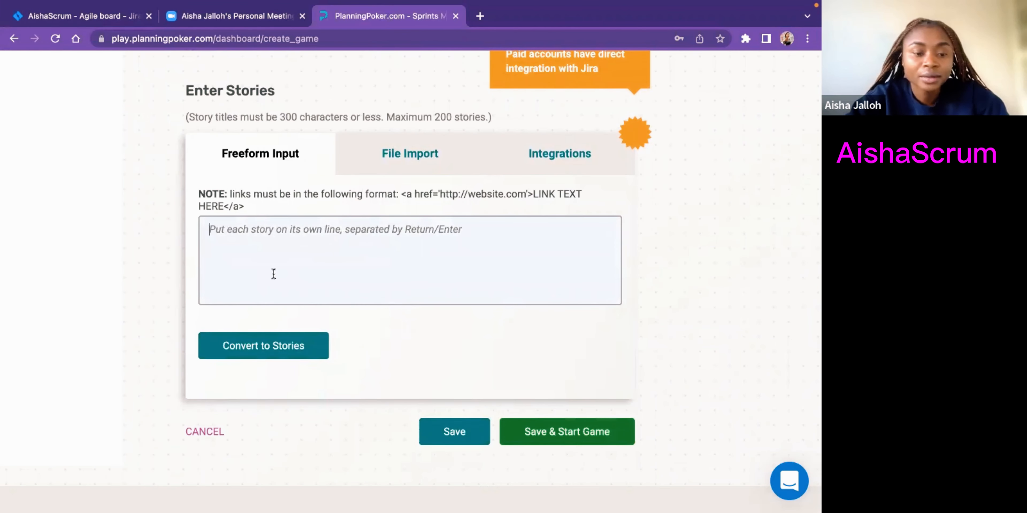
type("AIS")
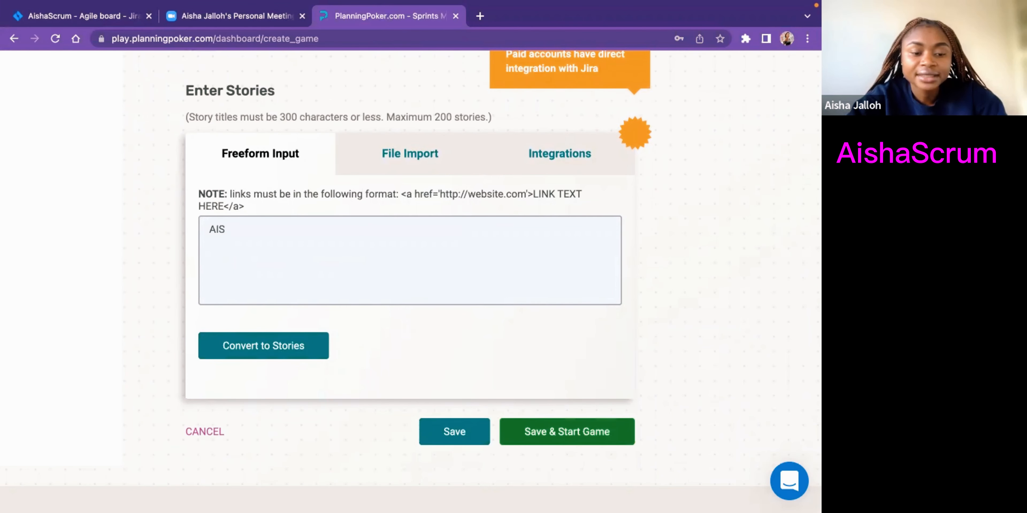
type("10")
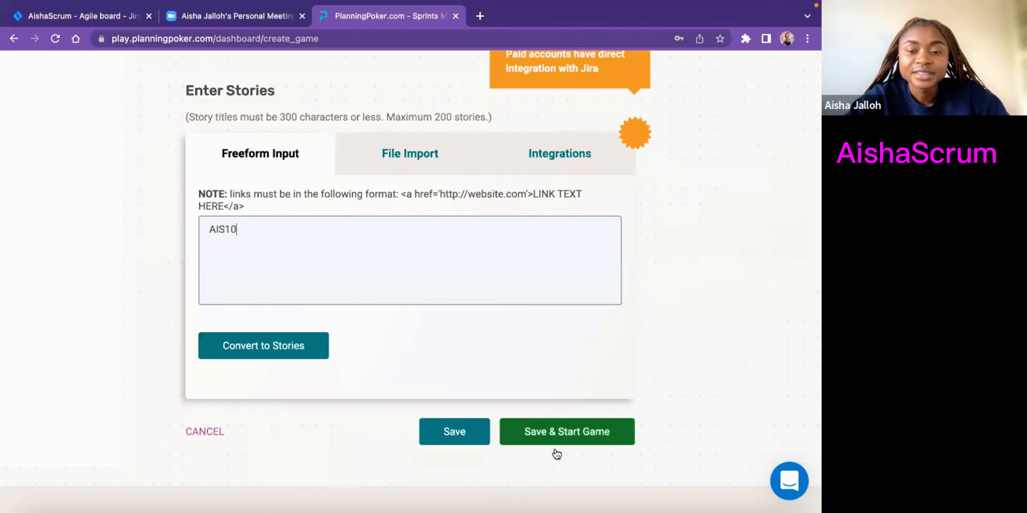
left_click(572, 436)
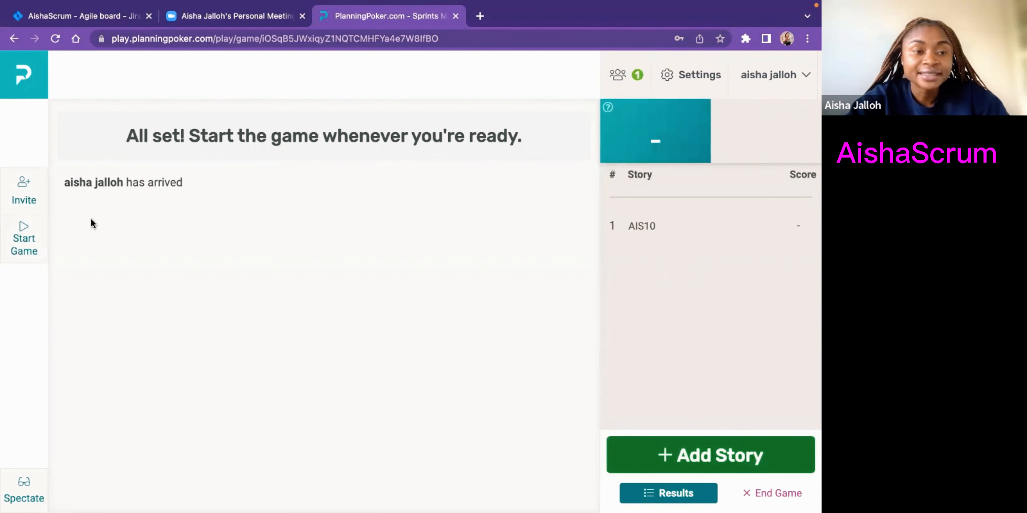
Step: Share the Scrum 101 game invitation with a contact by email and close the invitation dialog
left_click(24, 191)
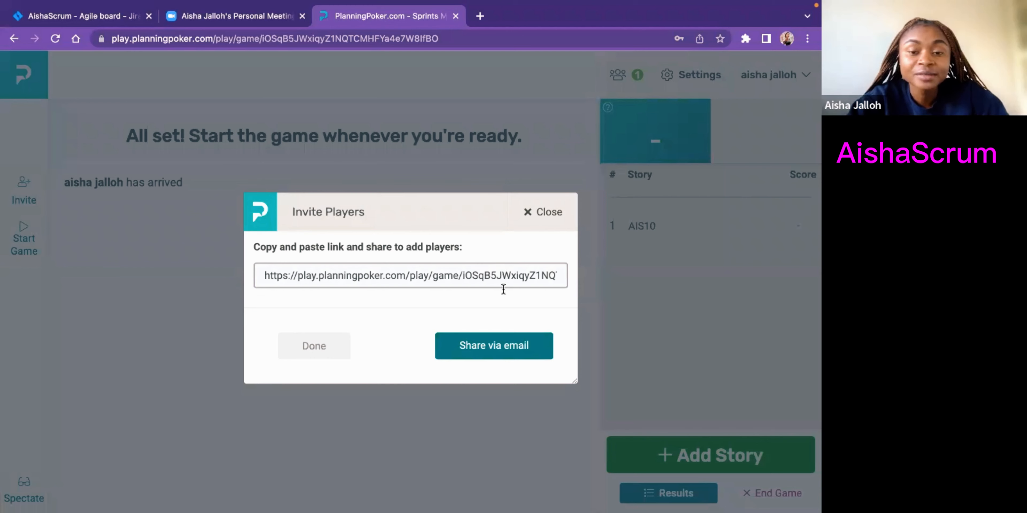
left_click(481, 346)
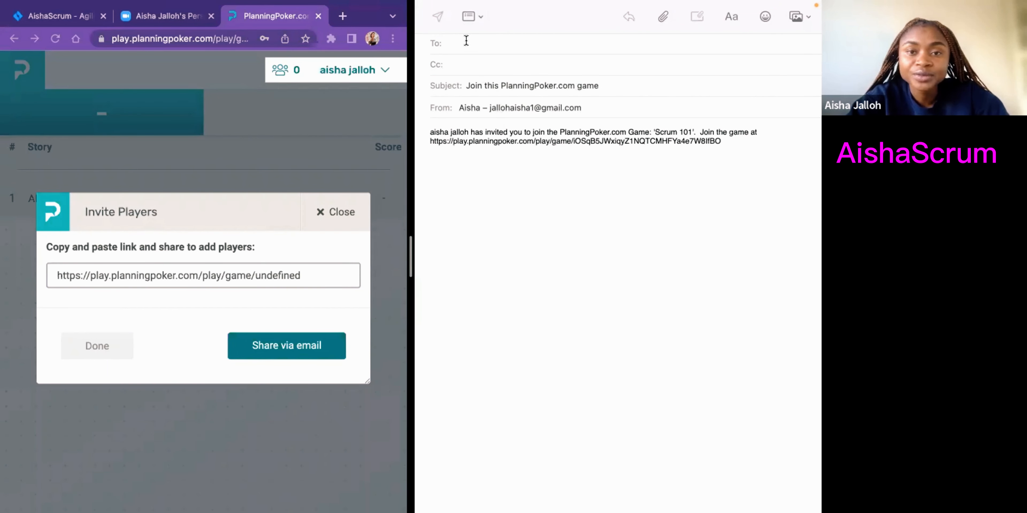
type("my")
key("Return")
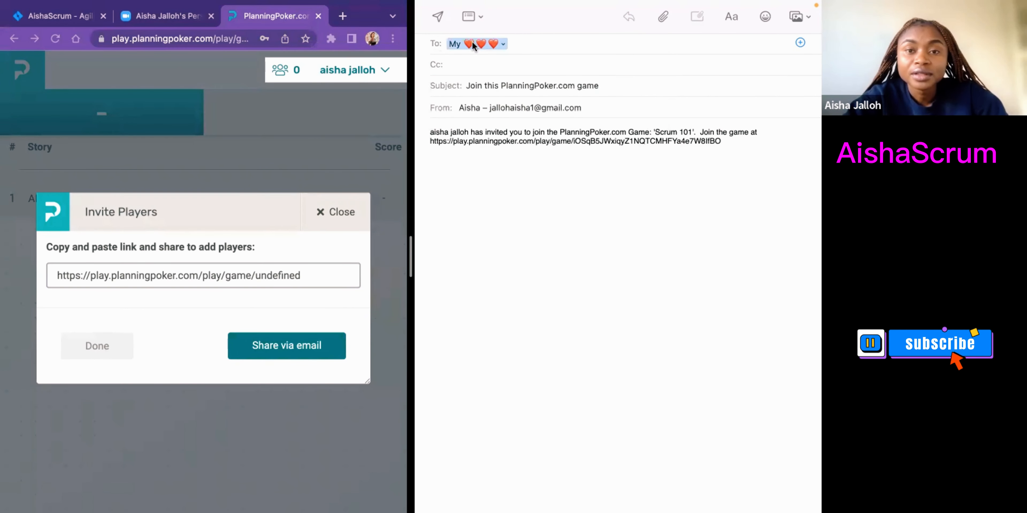
left_click(438, 16)
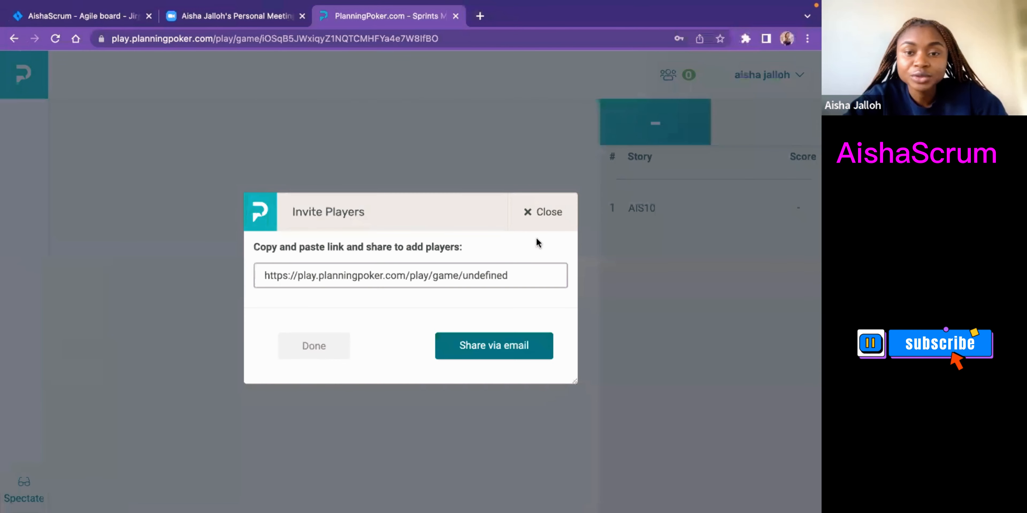
left_click(539, 212)
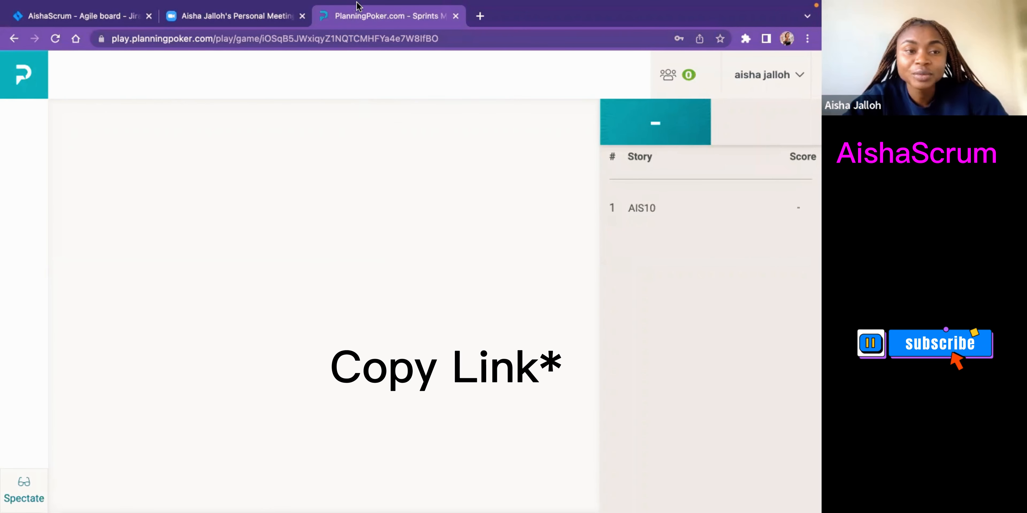
Step: Return to the saved games and load Scrum 101 again
key("ctrl+super+f")
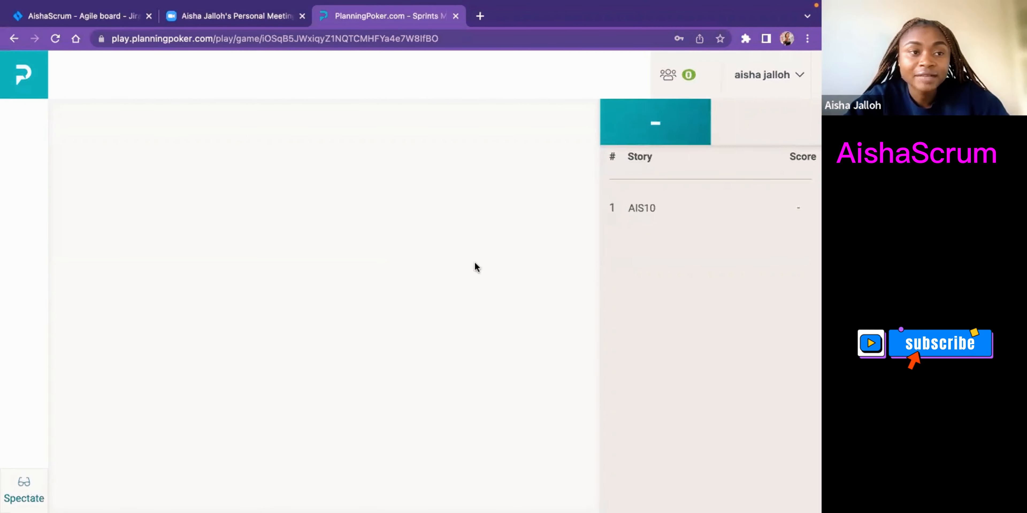
left_click(14, 38)
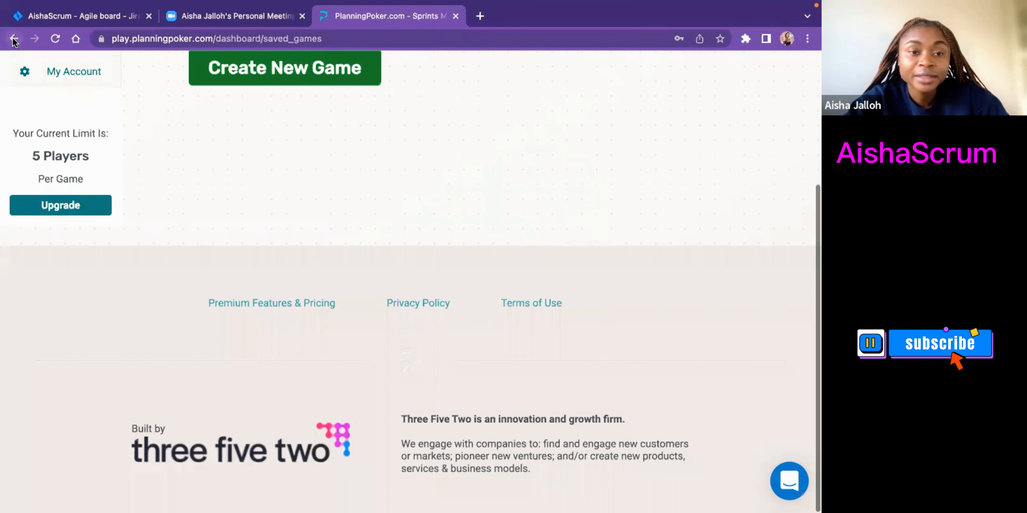
scroll(323, 218, "up", 3)
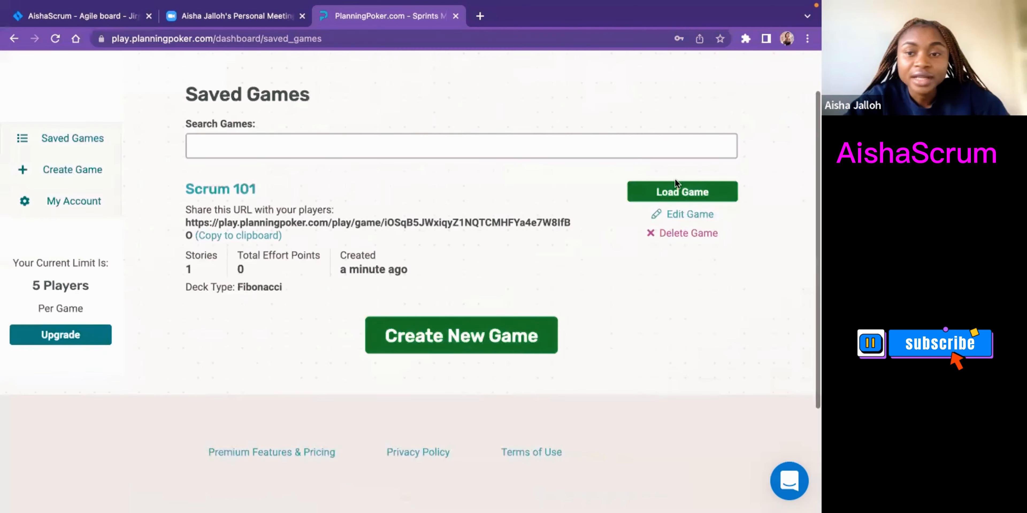
left_click(675, 193)
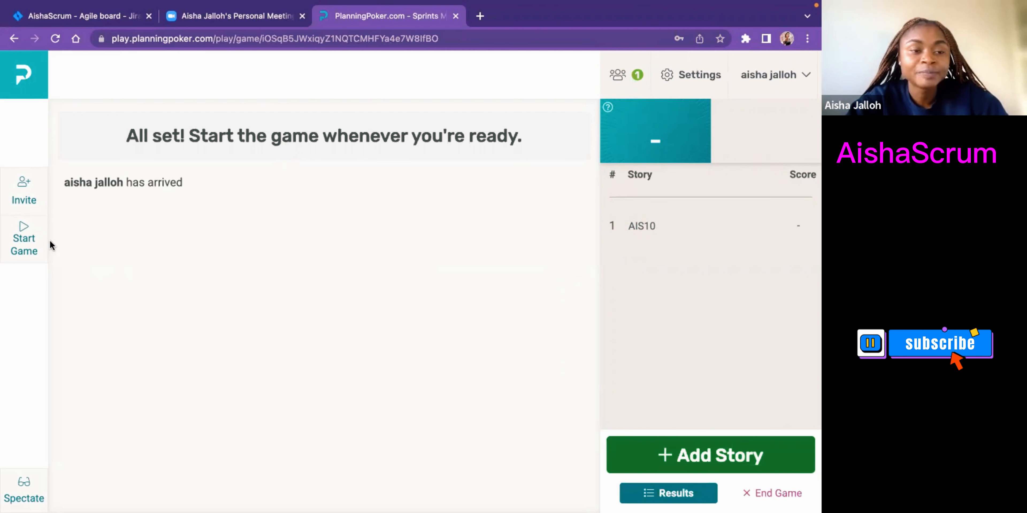
Step: Start the game, vote 5 on story AIS10, and flip the cards
left_click(20, 241)
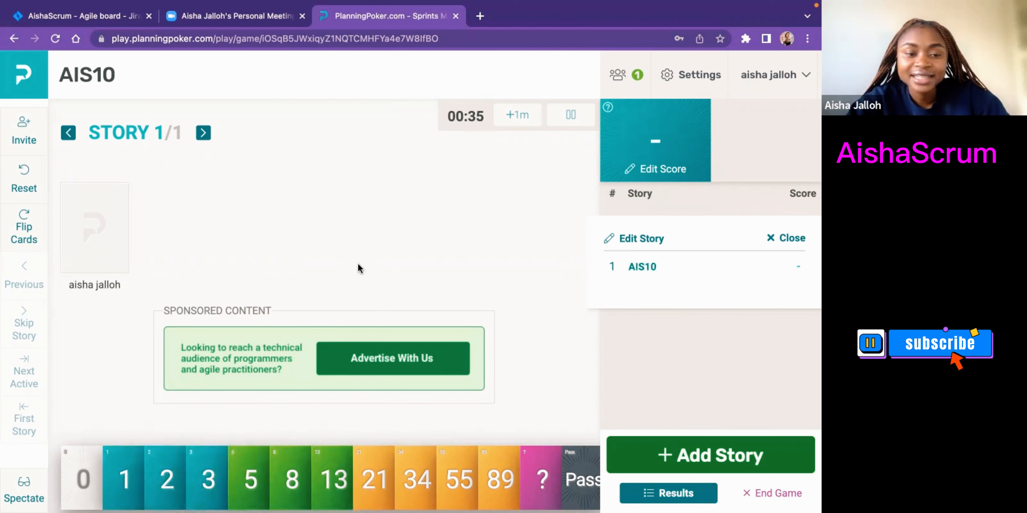
left_click(244, 486)
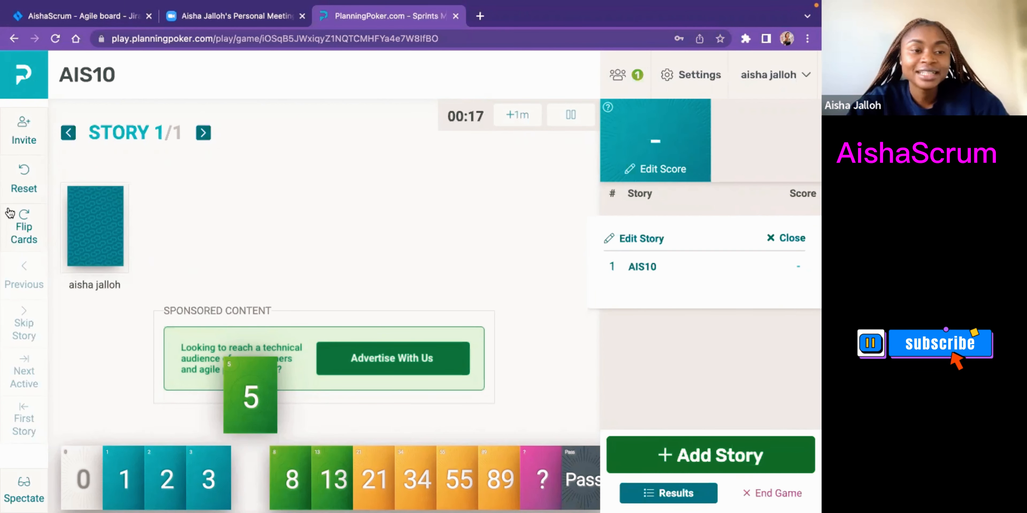
left_click(25, 228)
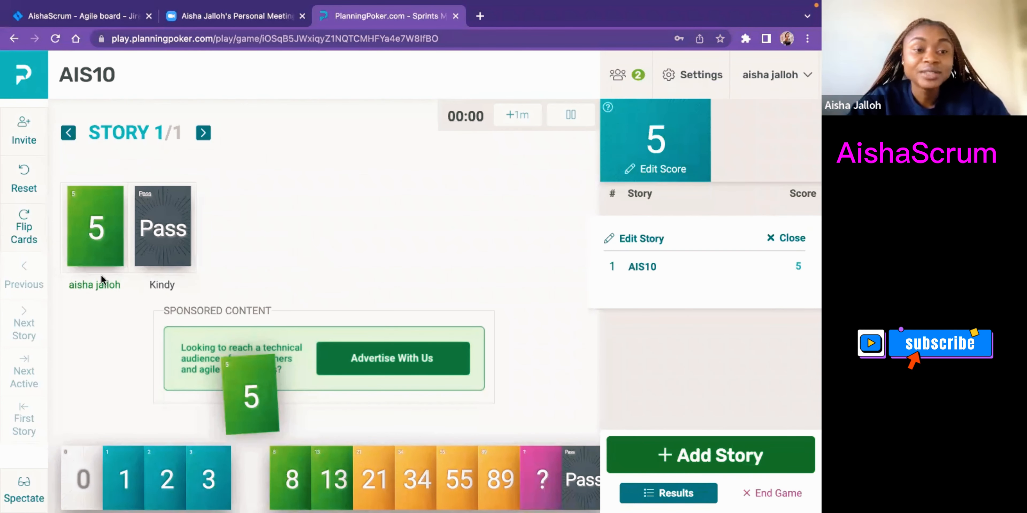
Step: Reset the voting round for AIS10, vote 2, and flip the cards
left_click(26, 174)
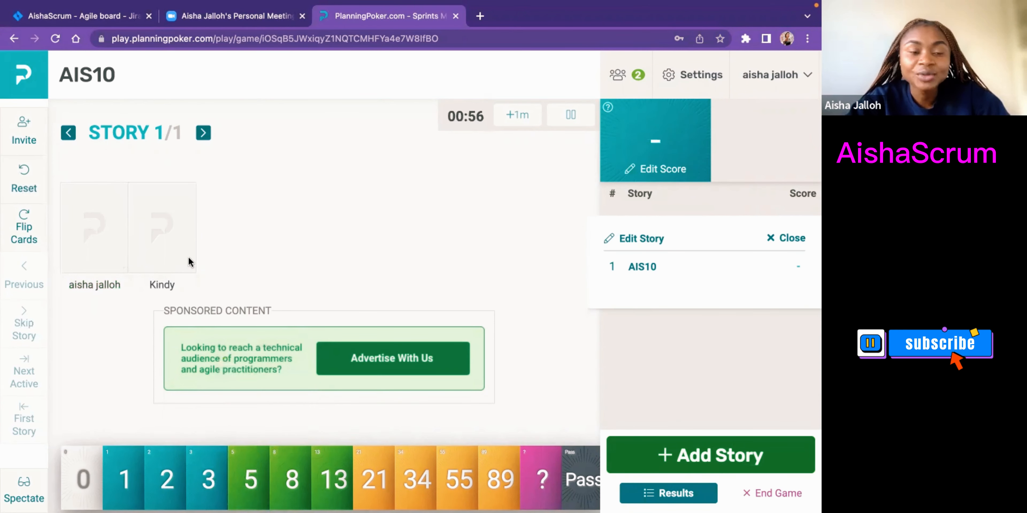
left_click(165, 483)
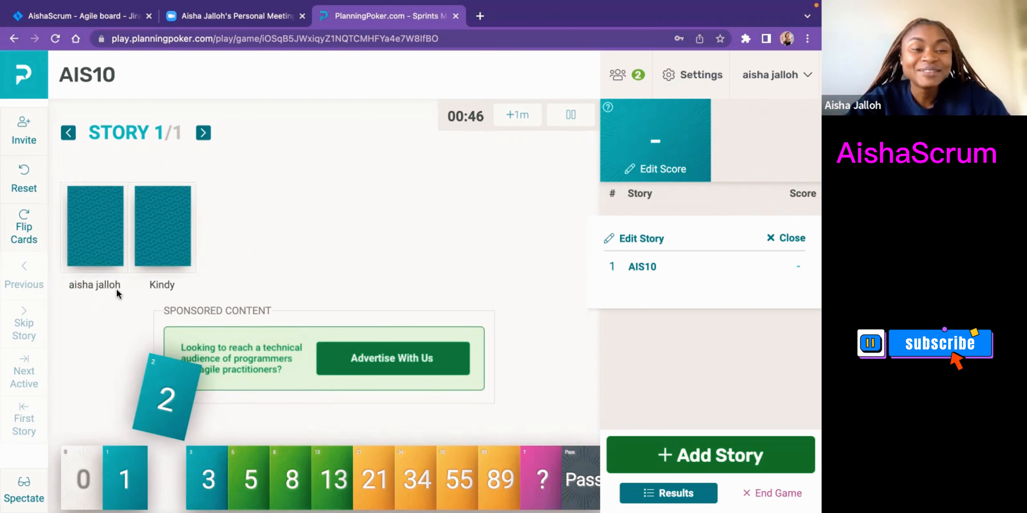
left_click(22, 223)
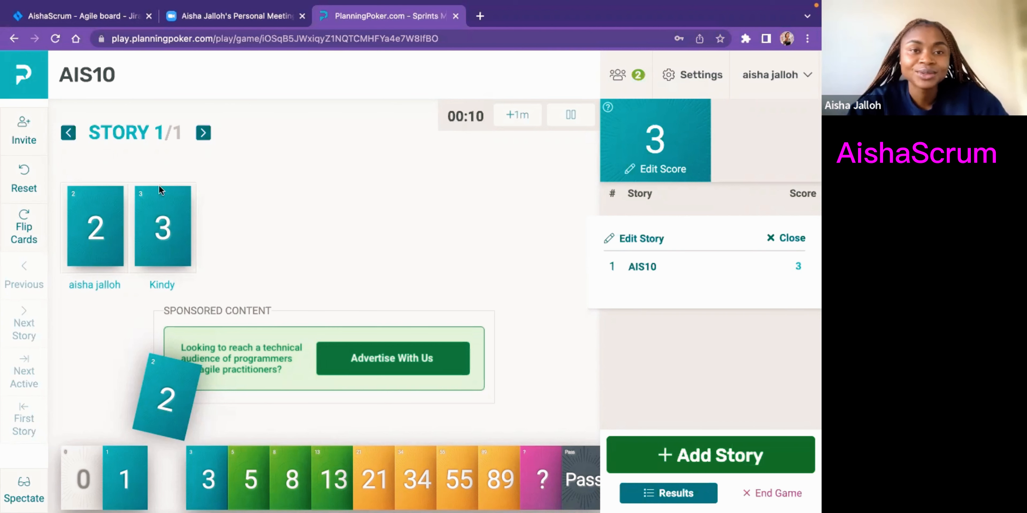
Step: Switch to the Jira backlog and set the estimate of Understand the scrum events (AIS-10) to 2 story points
left_click(66, 16)
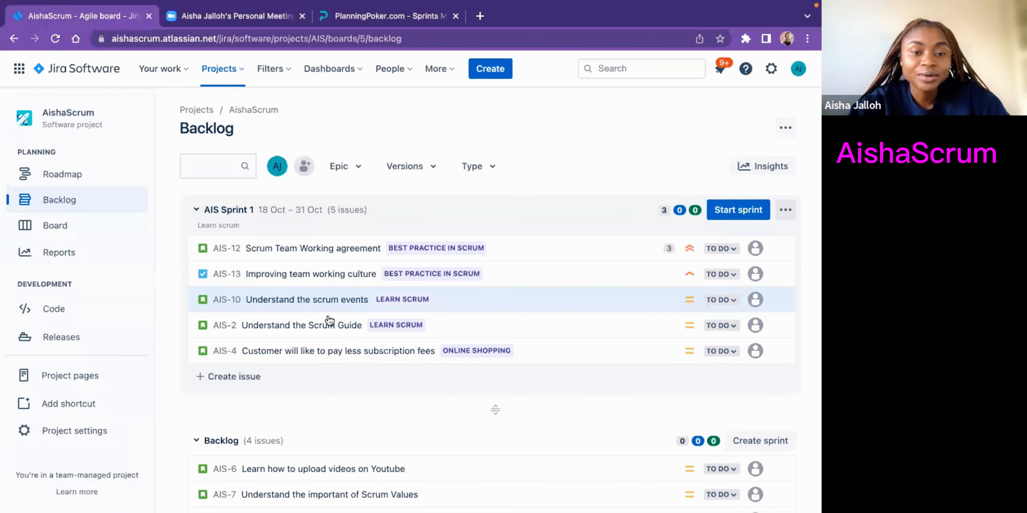
left_click(670, 300)
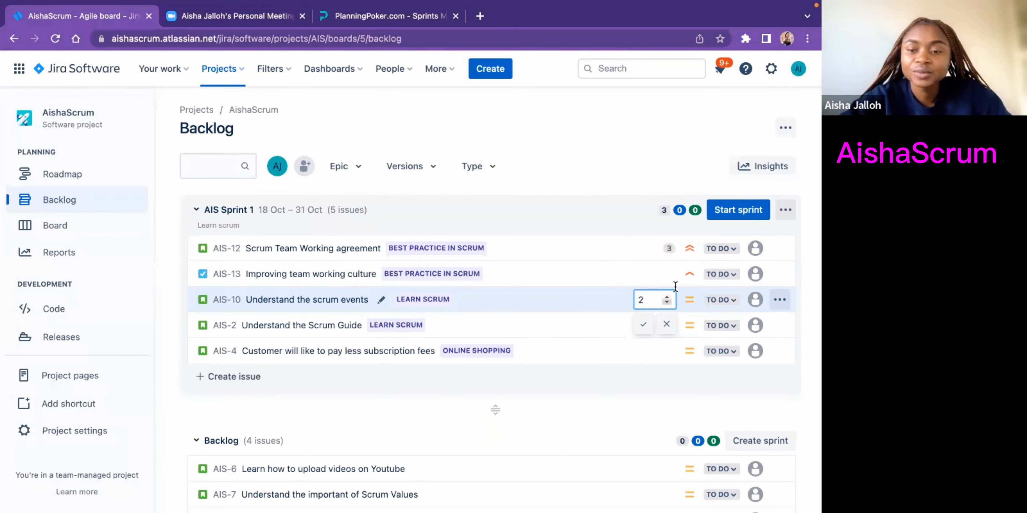
left_click(646, 327)
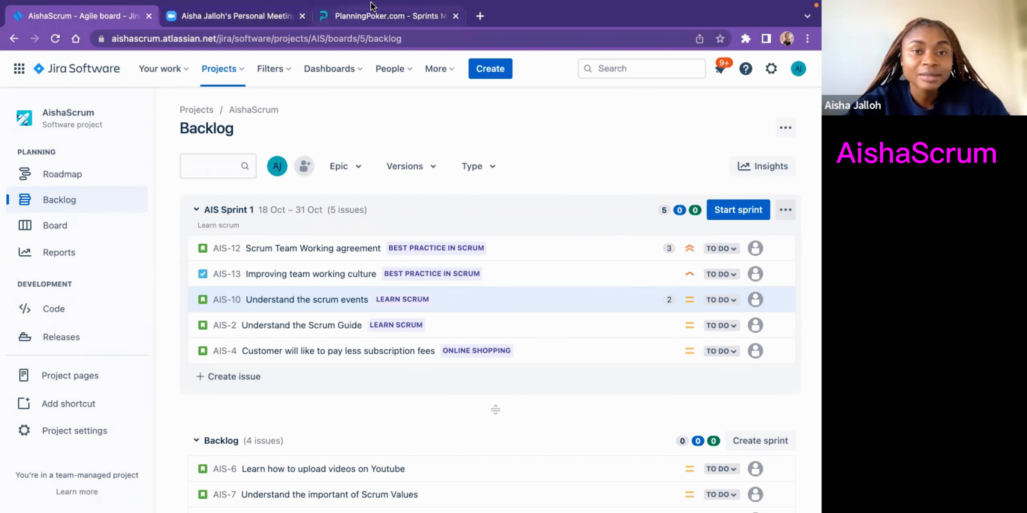
Step: Switch to the PlanningPoker.com game and reset the voting round for story AIS10
mouse_move(363, 1)
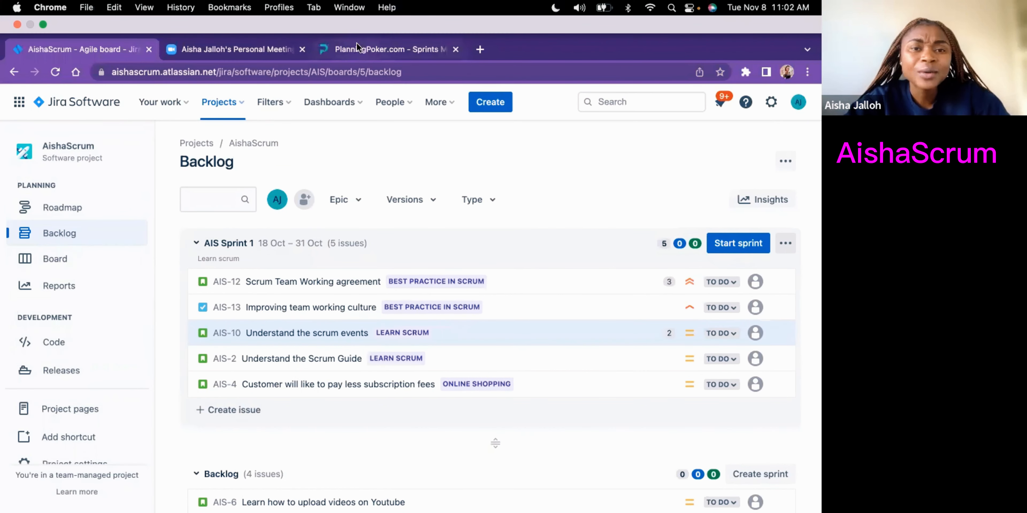
left_click(356, 43)
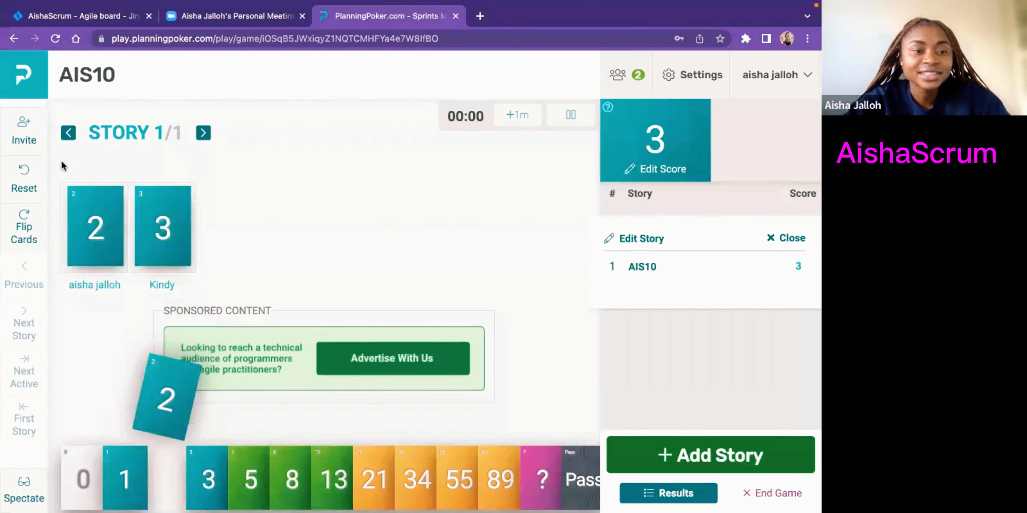
left_click(15, 183)
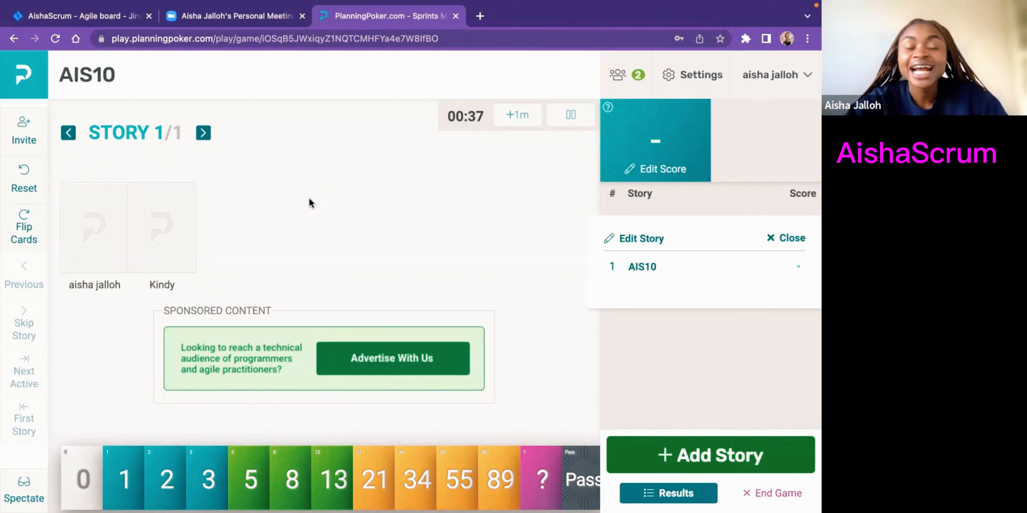
Step: Switch to the Jira backlog and set the estimate of Understand the Scrum Guide (AIS-2) to 5 story points
left_click(92, 19)
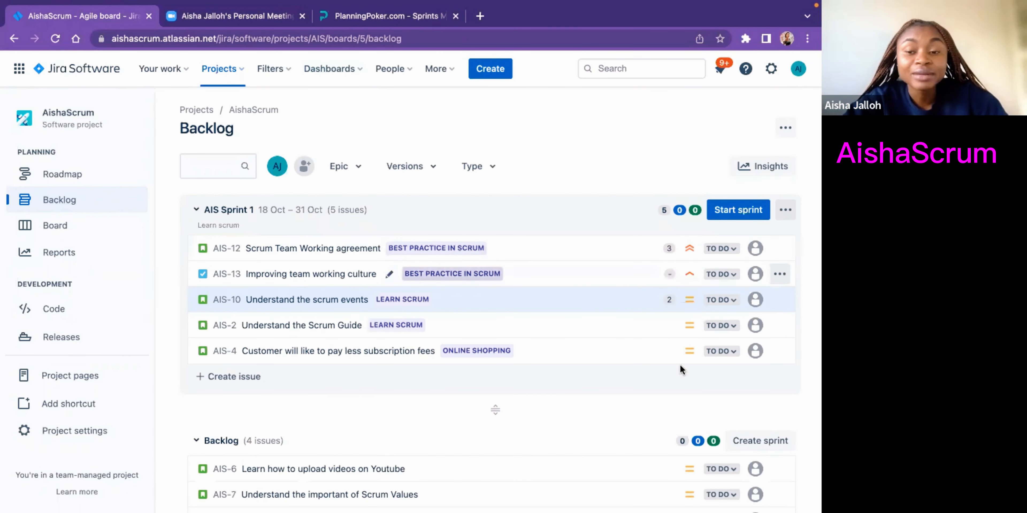
left_click(668, 325)
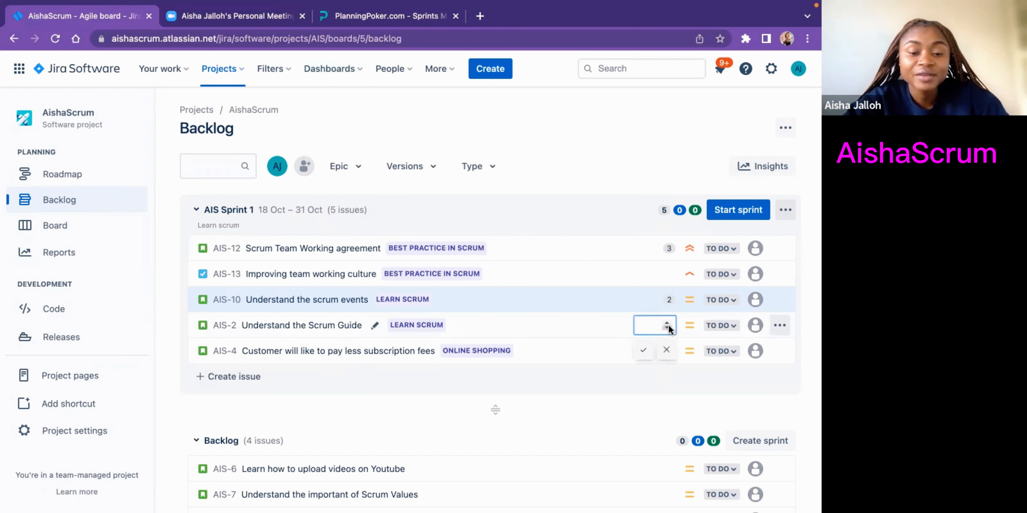
left_click(646, 351)
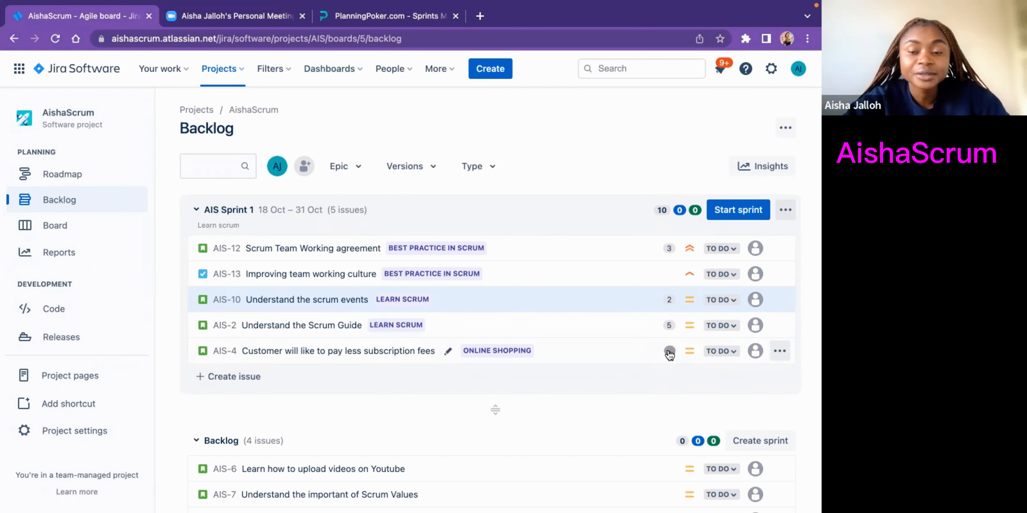
Step: Set the estimate of Customer will like to pay less subscription fees (AIS-4) to 2 and Improving team working culture (AIS-13) to 1
left_click(669, 353)
type("2")
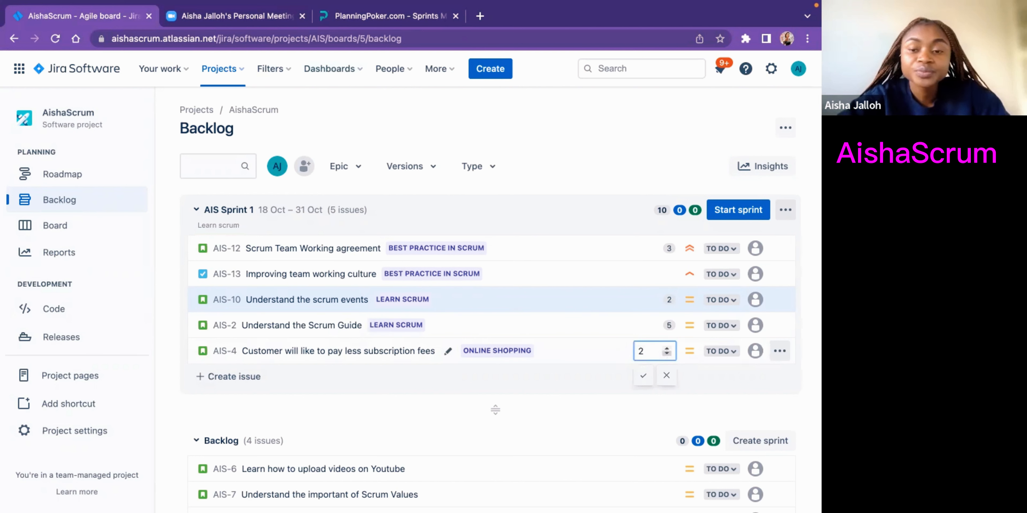
left_click(643, 375)
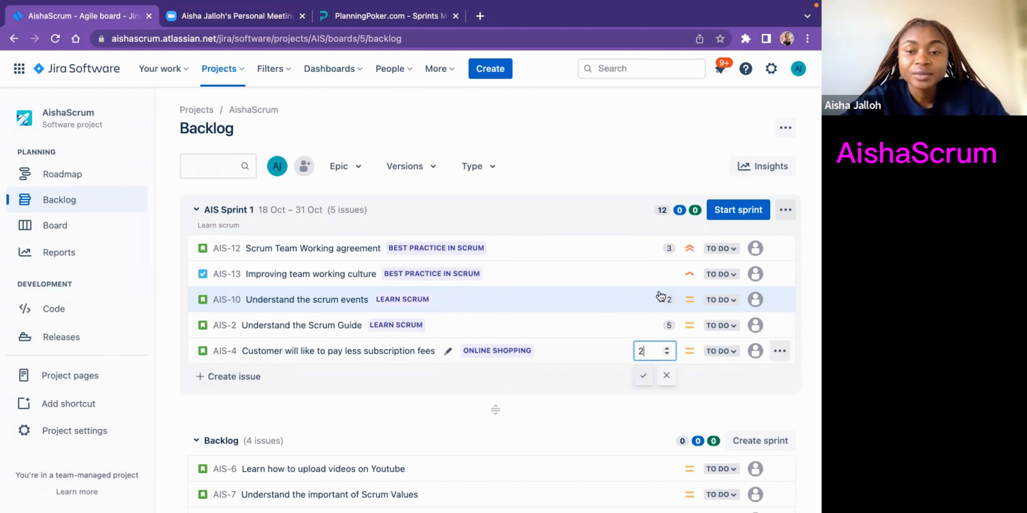
left_click(671, 277)
type("1")
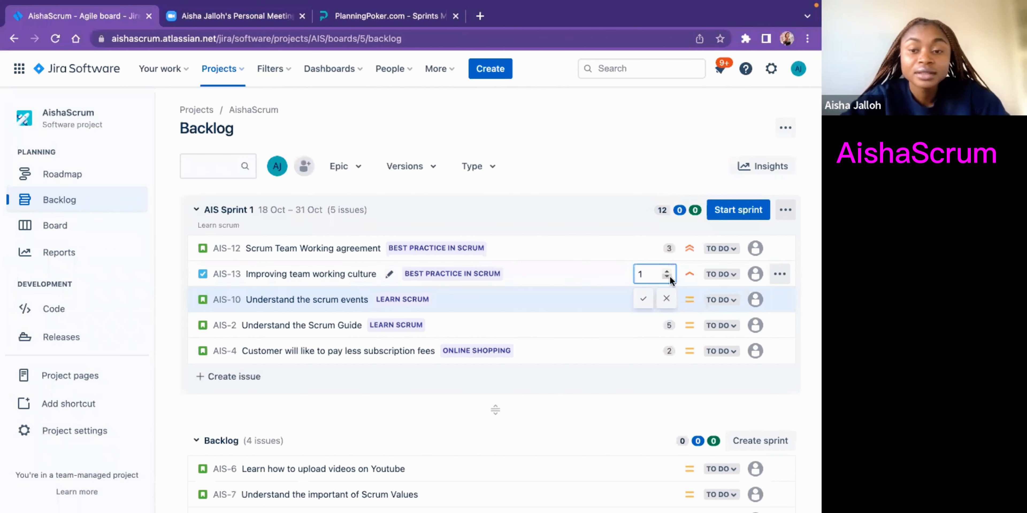
left_click(643, 299)
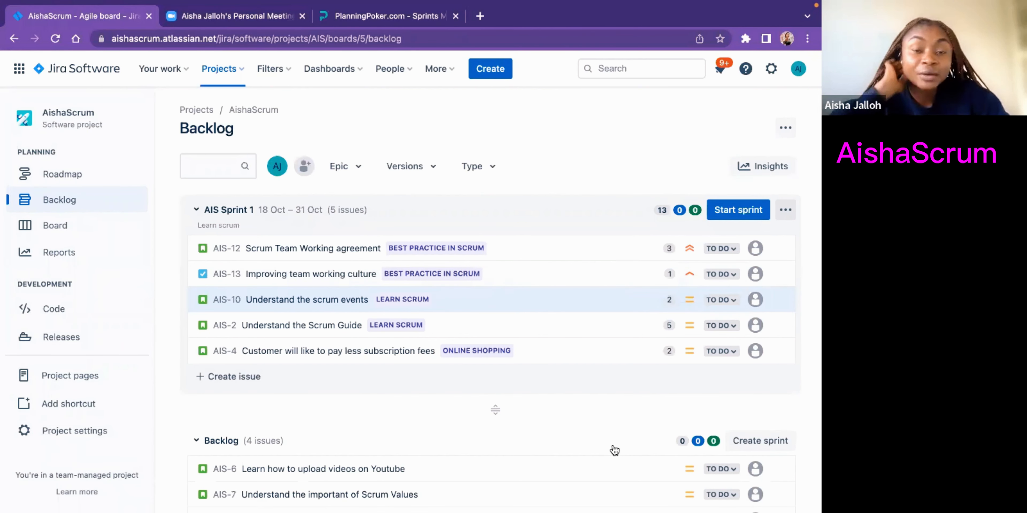